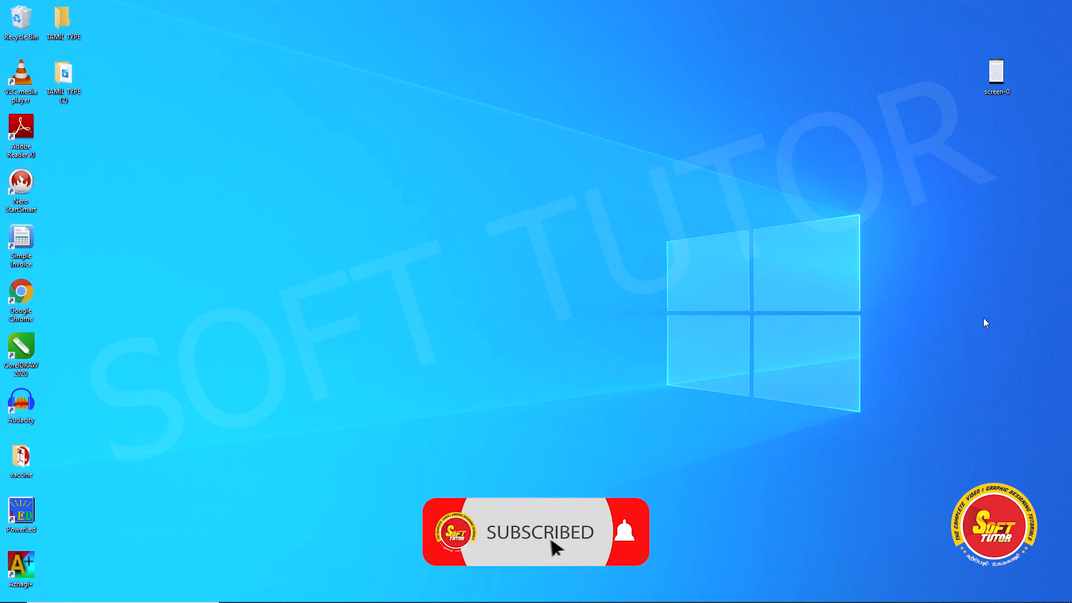
Switch to the Edge browser and search the web for google in a new tab.
left_click(288, 592)
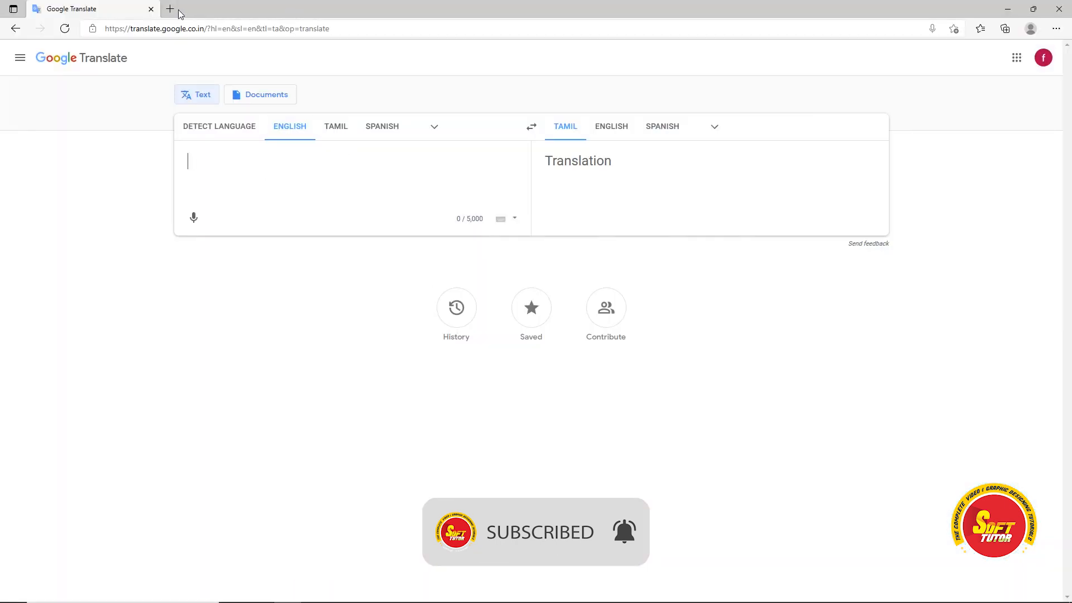
left_click(170, 9)
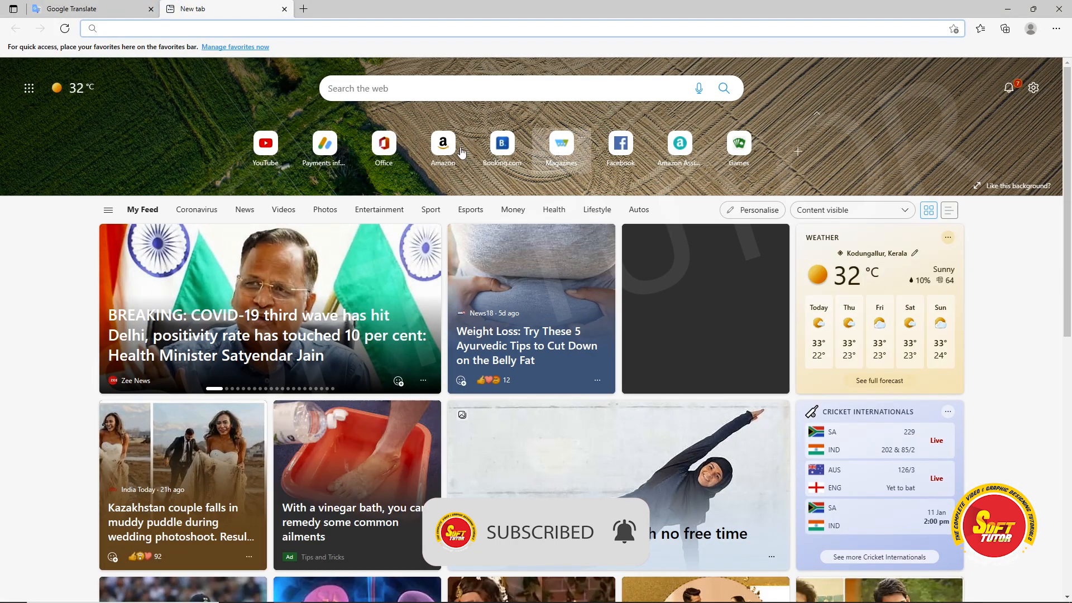
left_click(120, 8)
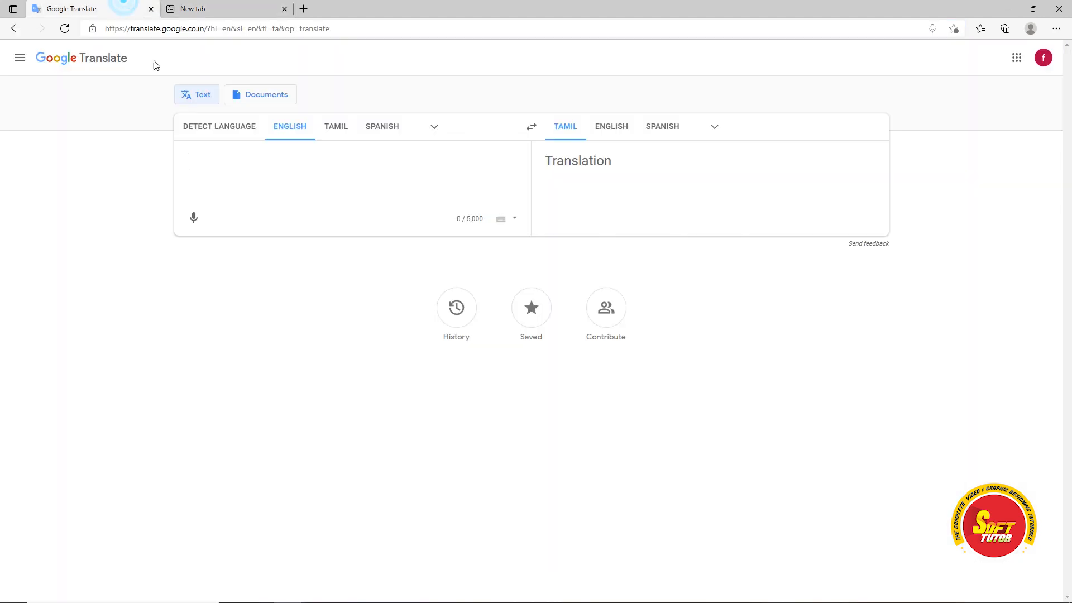
left_click(243, 6)
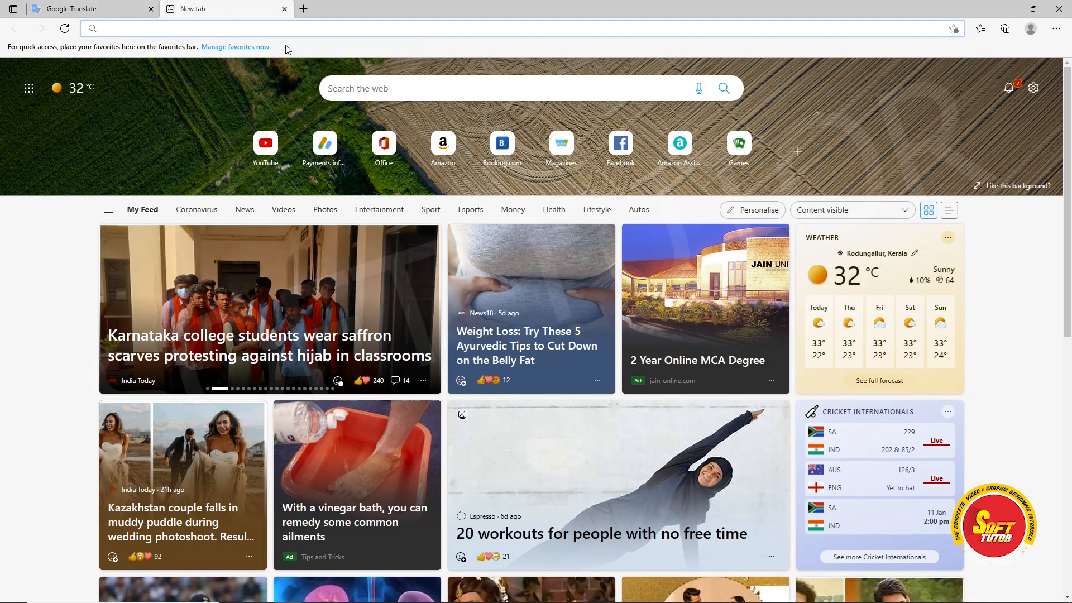
type("GOOGLE\\")
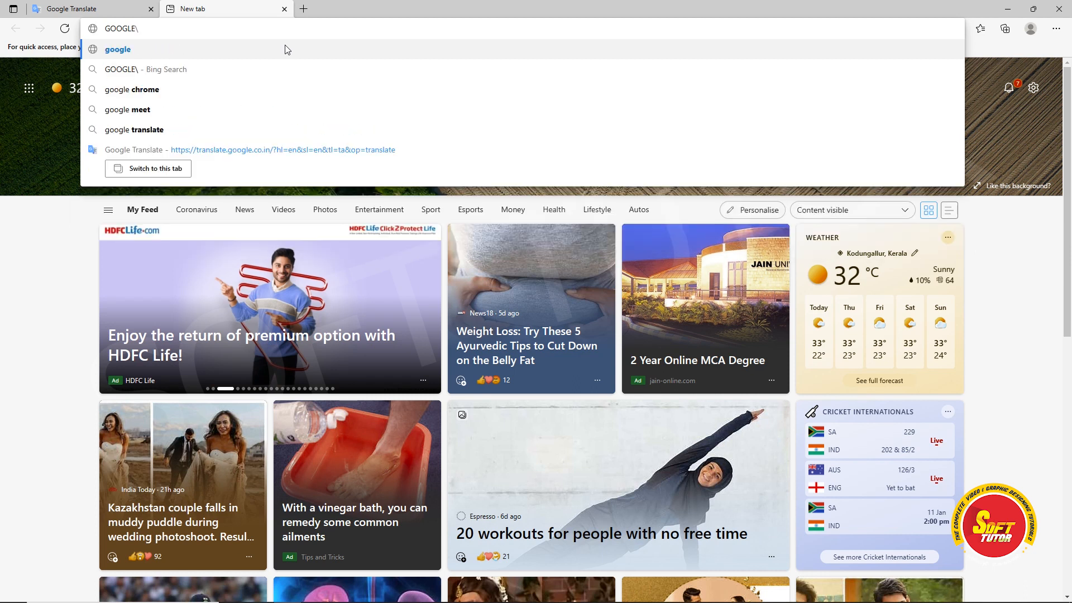
left_click(285, 49)
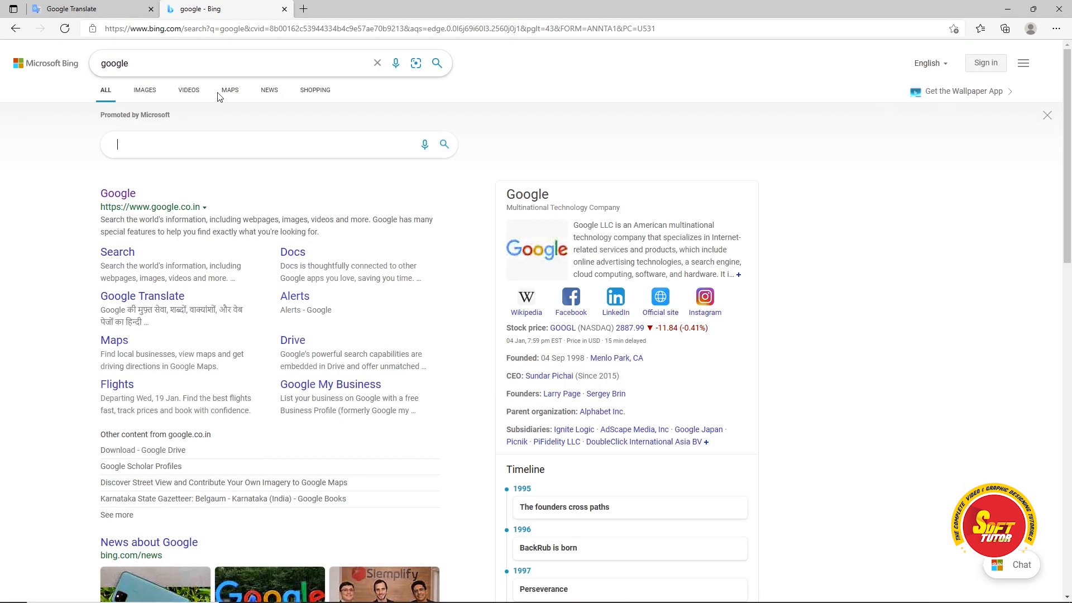
Open the Google site from the search results and go to Google Translate from its list of apps.
left_click(114, 195)
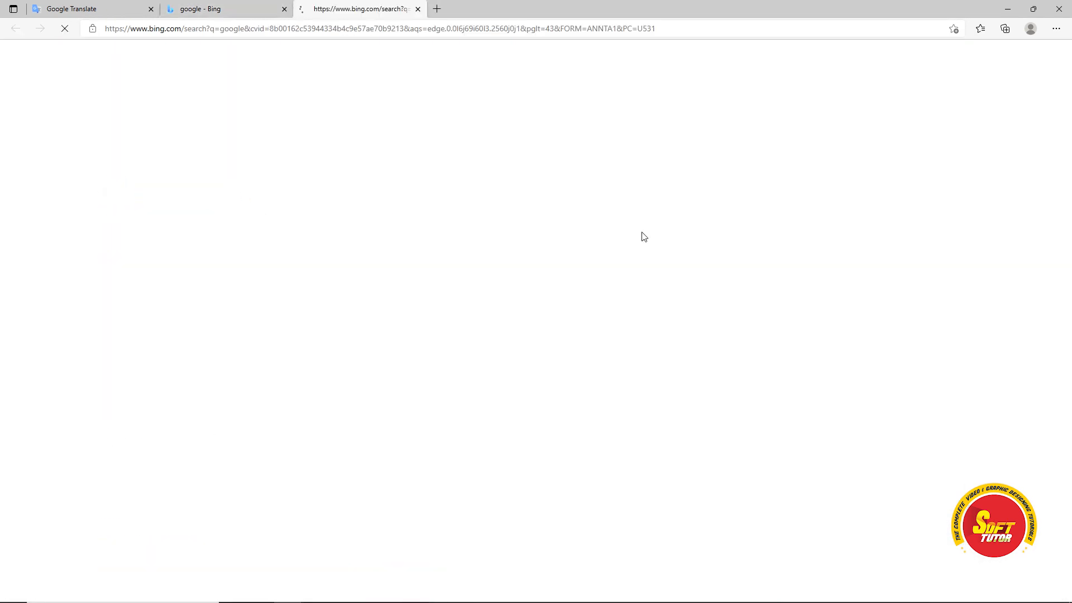
left_click(1028, 58)
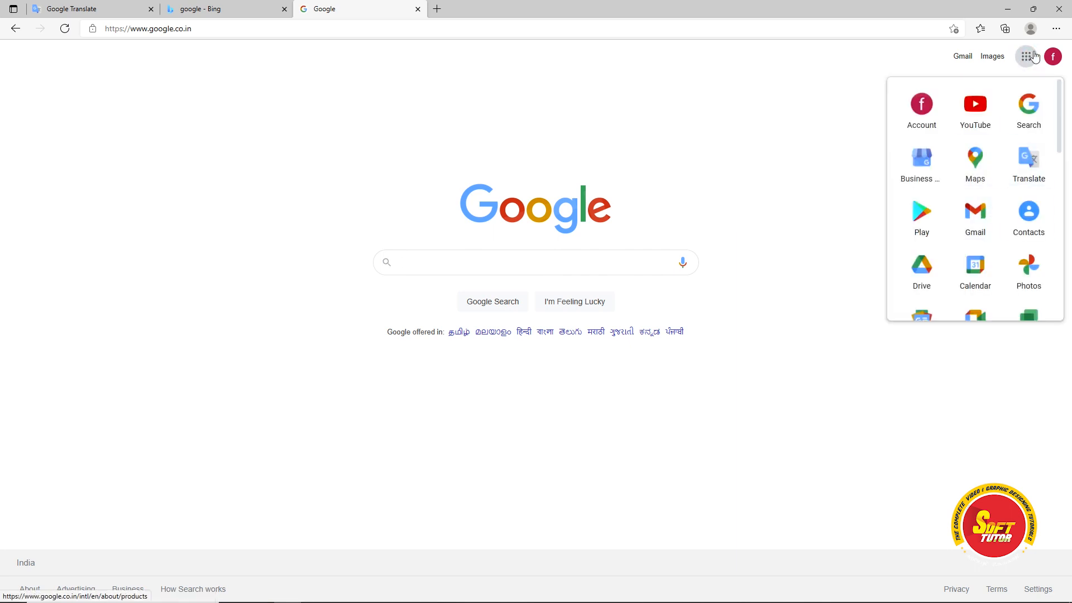
left_click(1027, 164)
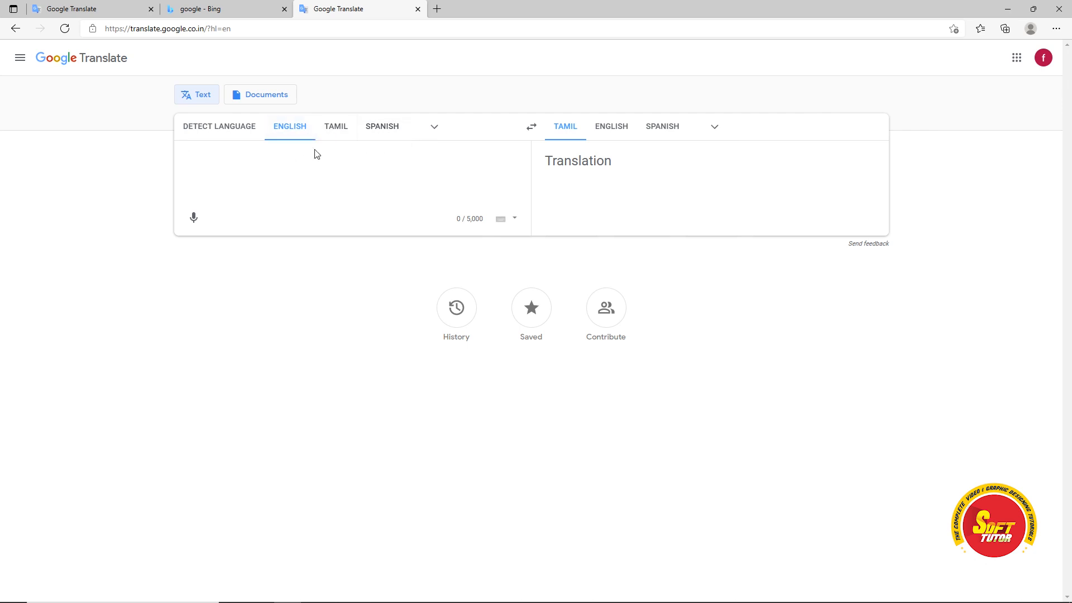
Find Tamil among the source languages and set it as the language to translate from.
left_click(434, 127)
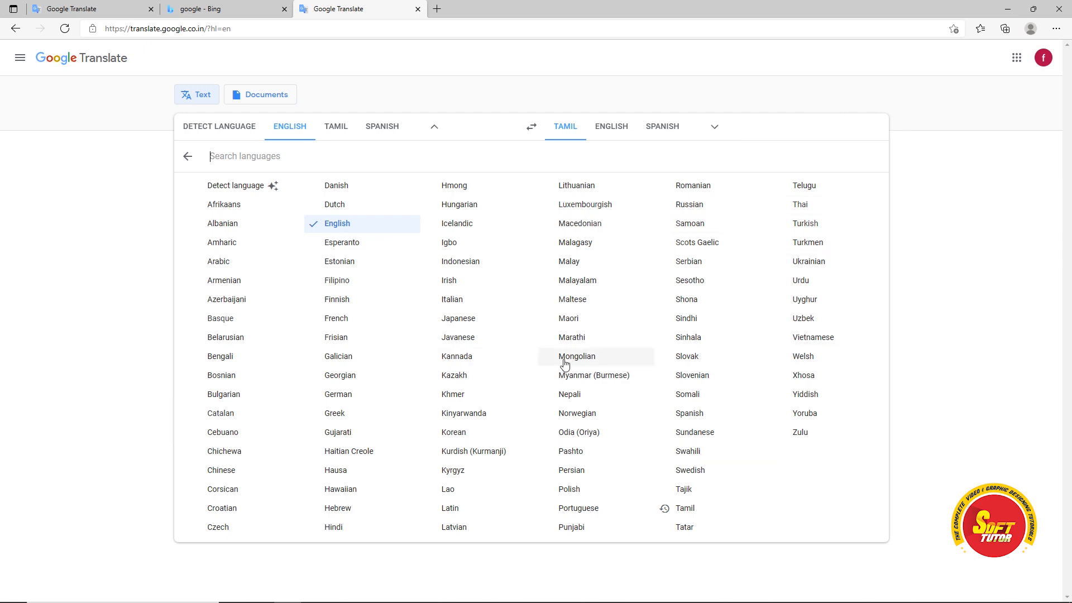
left_click(279, 162)
type("TA")
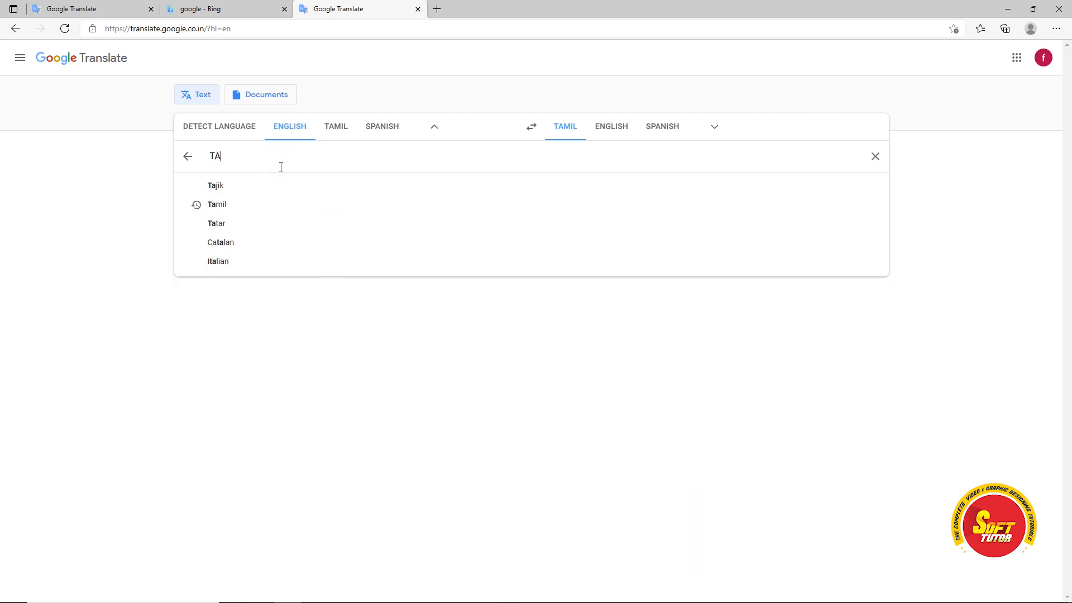
left_click(226, 205)
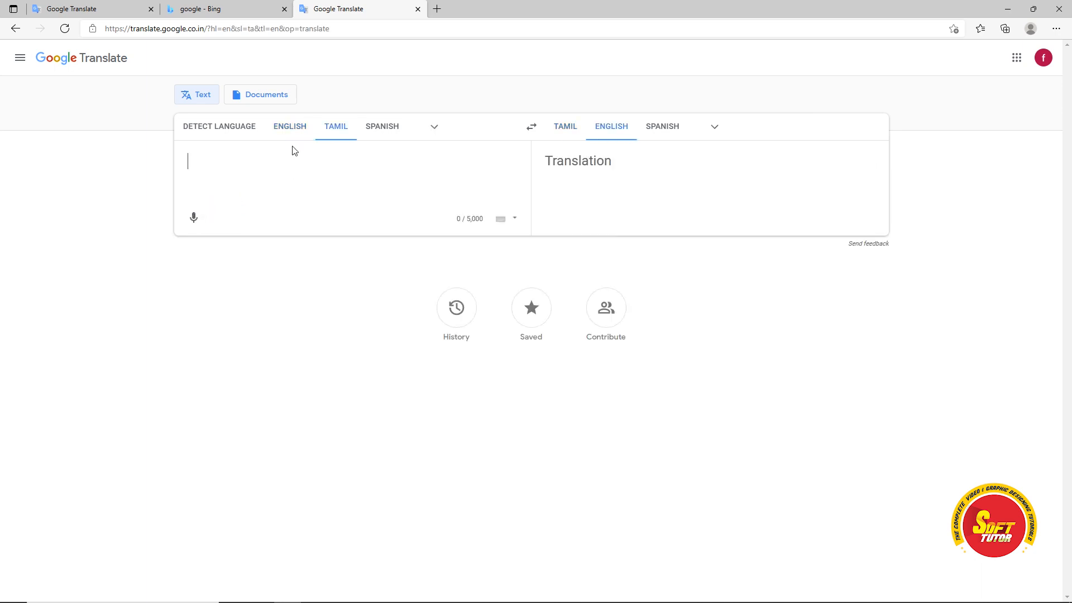
left_click(354, 188)
Restore the browser to a floating window, enlarge it and place it over the desktop beside the screen-0 file.
left_click_drag(963, 11, 595, 45)
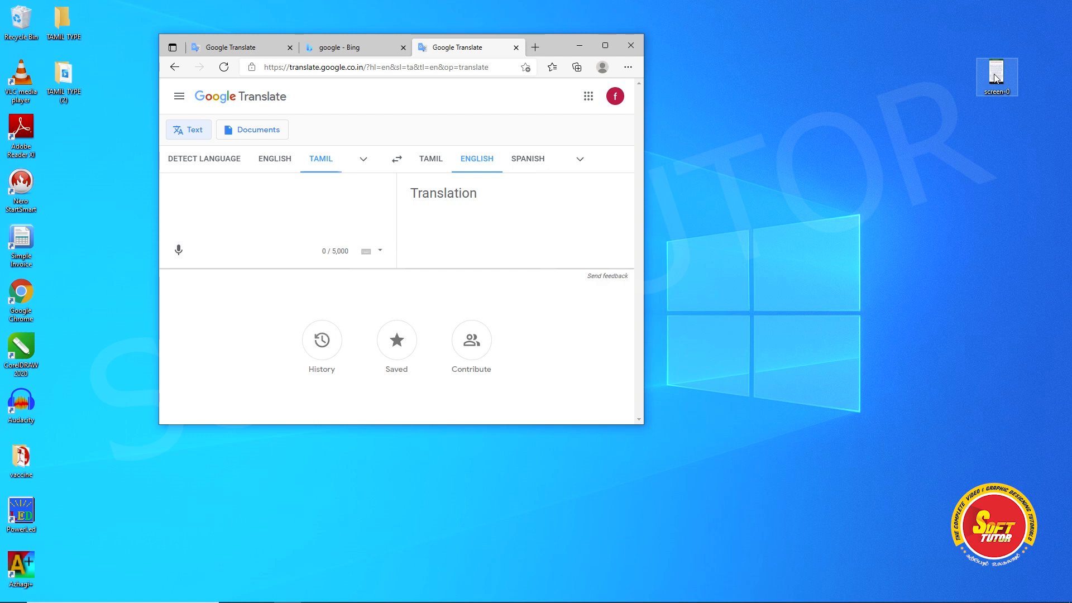
left_click_drag(643, 424, 844, 496)
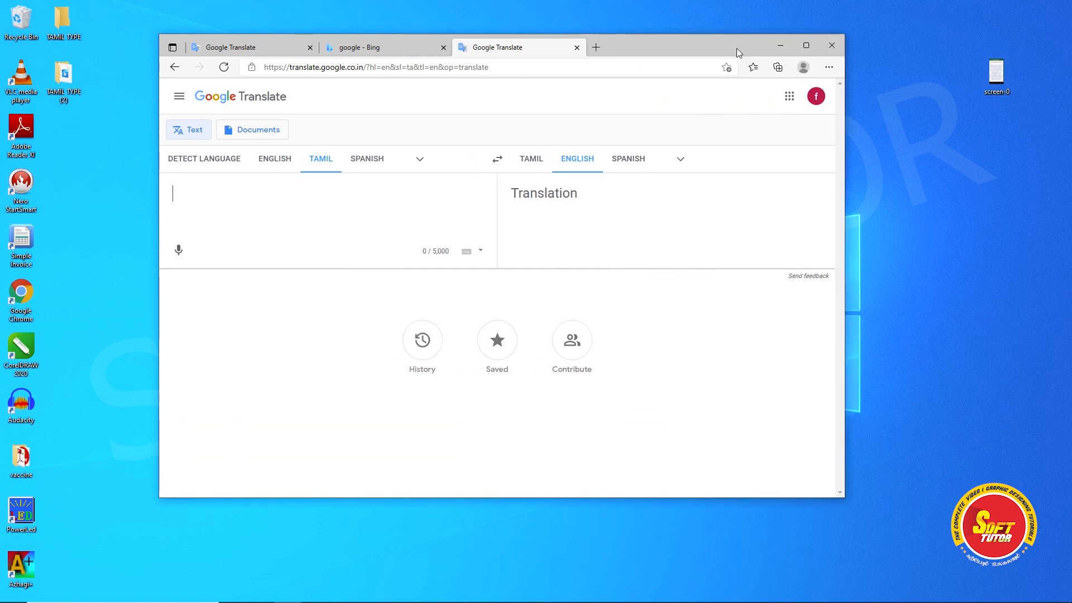
left_click_drag(737, 50, 621, 43)
Open the screen-0 image in Photos and arrange its window side by side with the browser window.
double_click(995, 73)
left_click_drag(553, 40, 666, 64)
left_click_drag(762, 75, 810, 39)
left_click(631, 48)
left_click_drag(732, 97, 653, 97)
left_click_drag(530, 42, 548, 47)
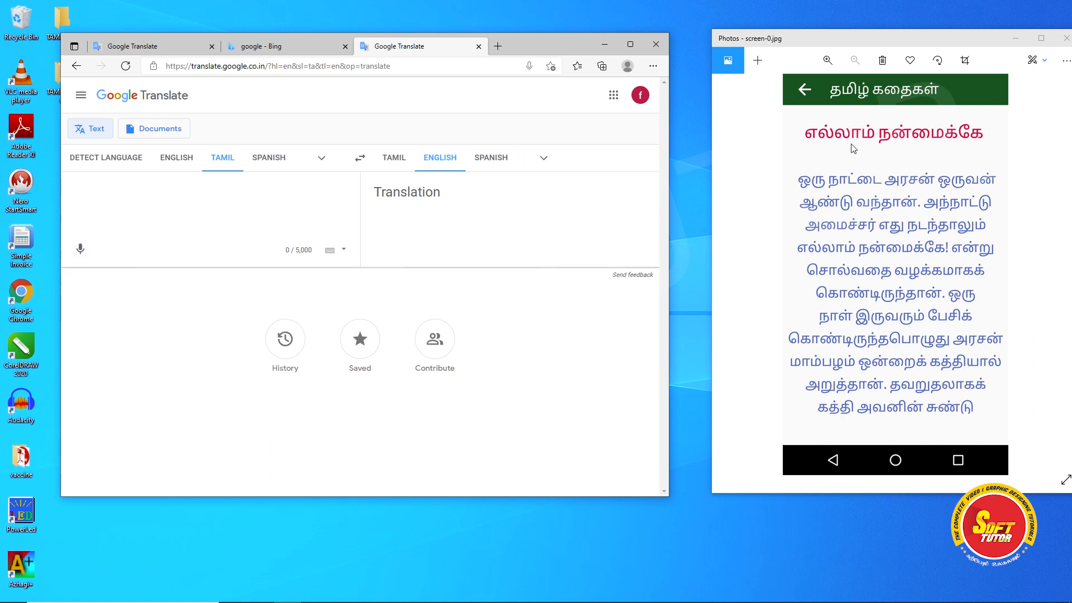
left_click_drag(863, 39, 841, 36)
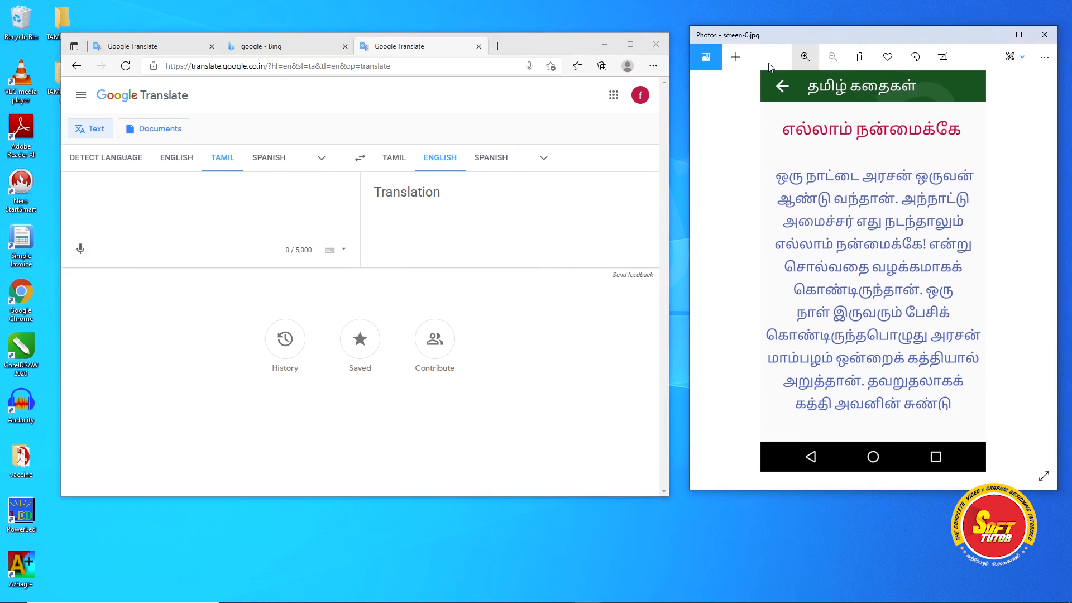
Dictate the Tamil story shown in the image as the source text by voice and copy the whole transcription.
left_click(80, 249)
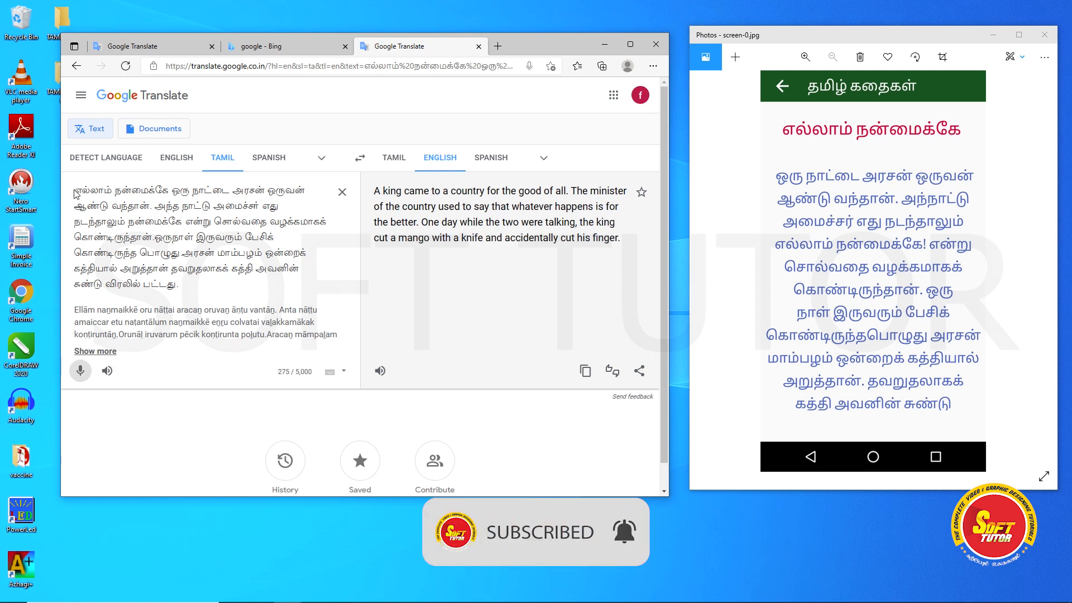
left_click_drag(179, 285, 74, 191)
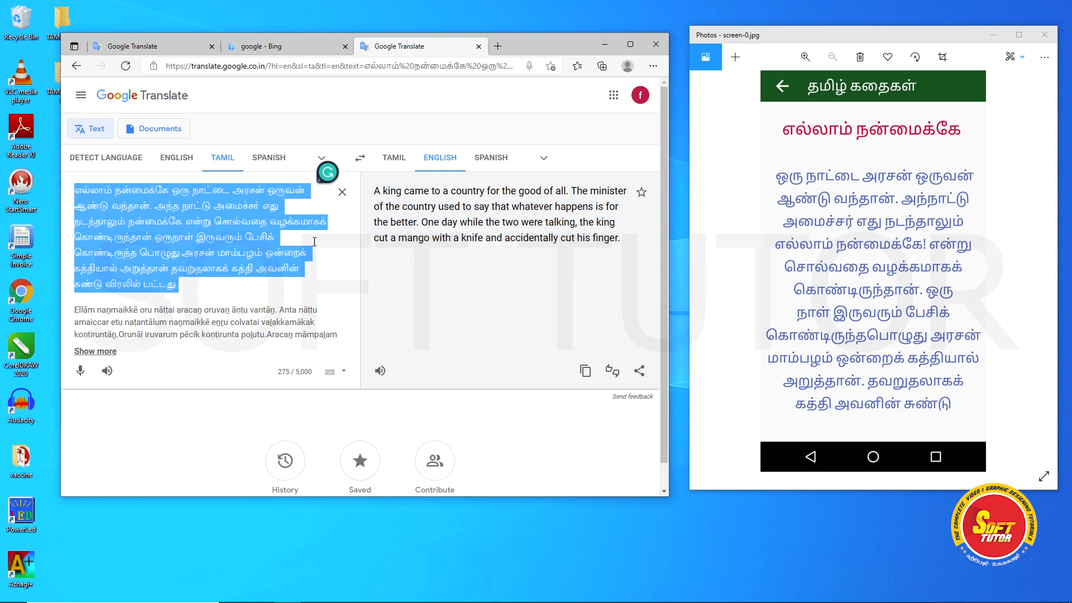
left_click(198, 286)
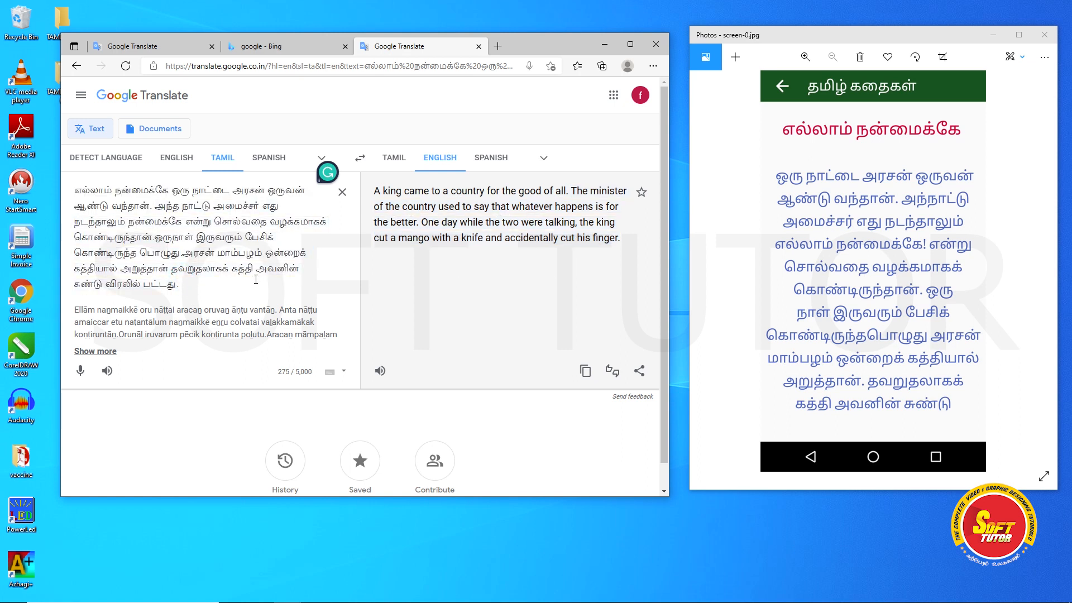
left_click_drag(184, 286, 67, 198)
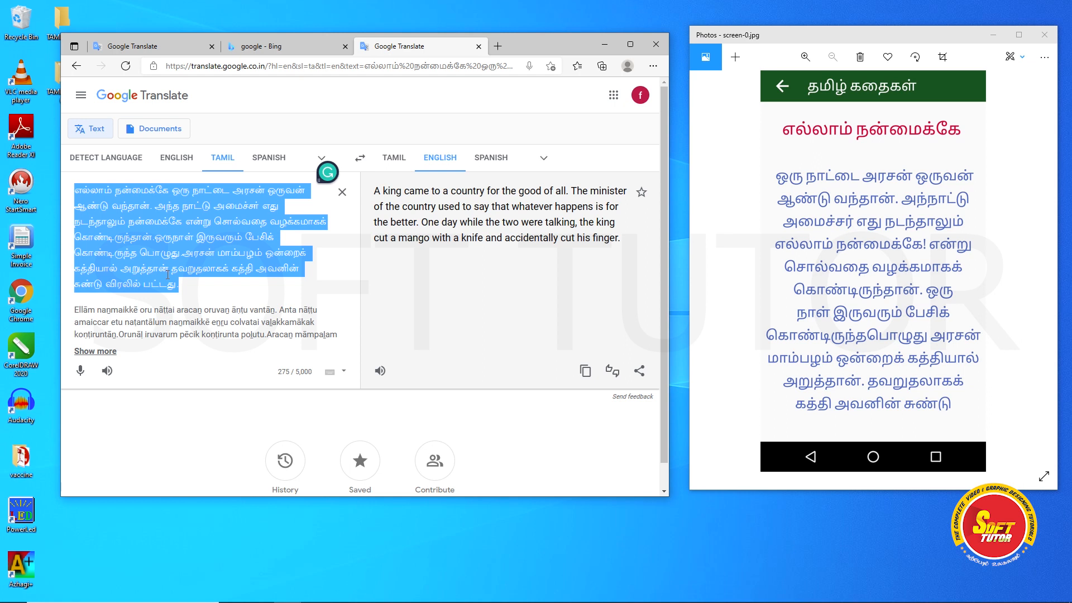
right_click(208, 229)
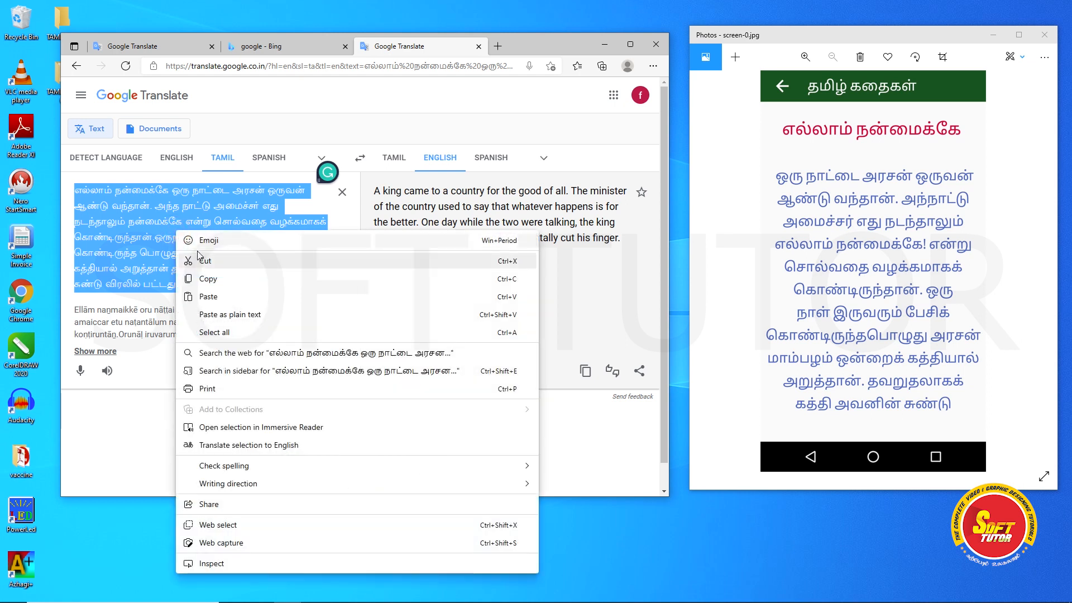
left_click(208, 280)
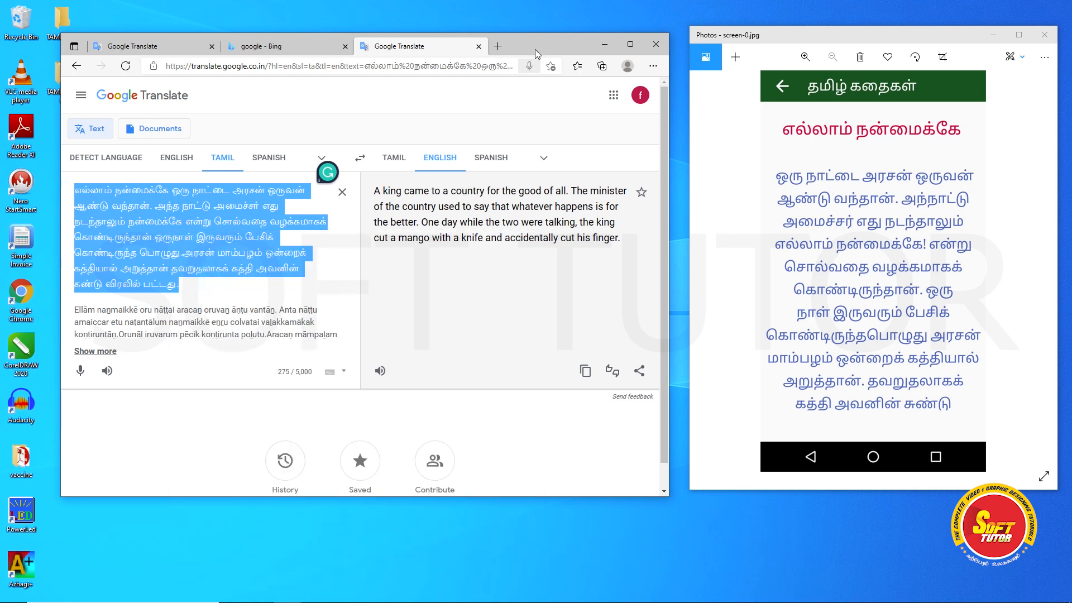
left_click_drag(535, 50, 551, 42)
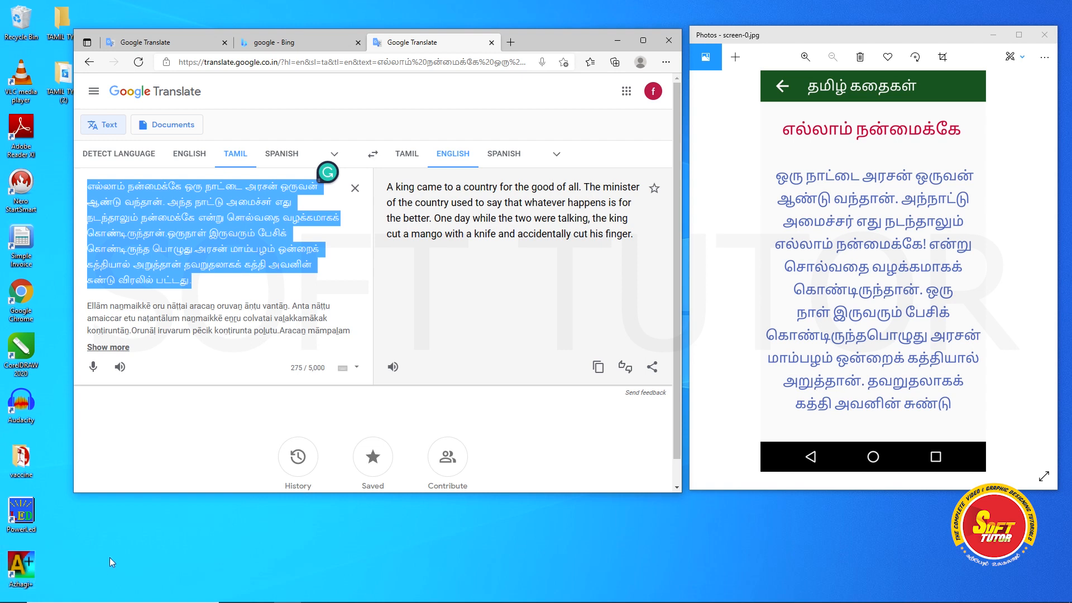
Launch Azhagi+ from the desktop and open its Tamil Fonts Converter.
left_click(39, 575)
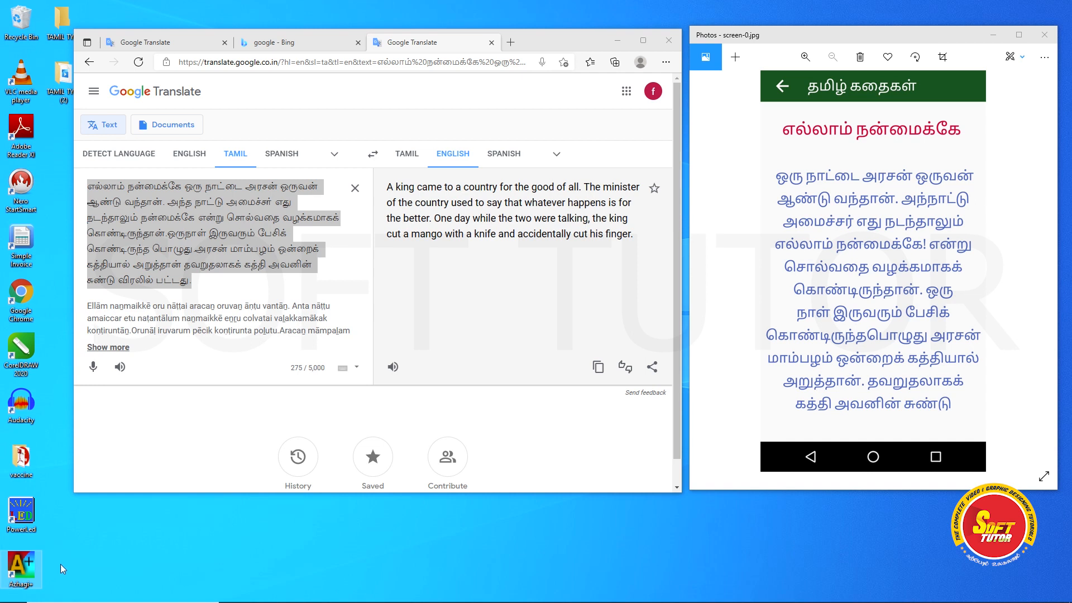
double_click(16, 570)
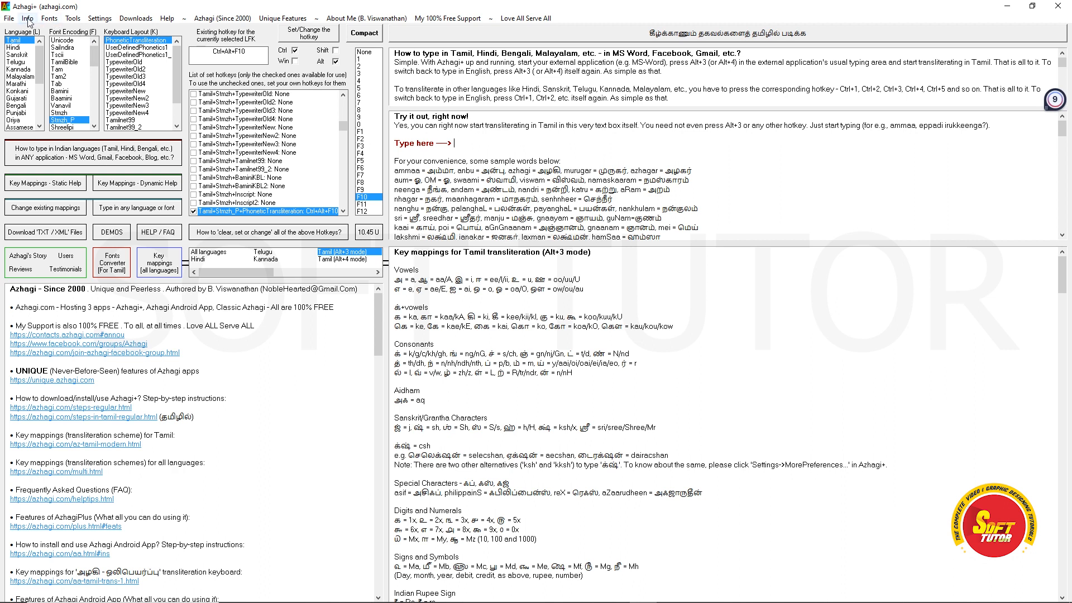
left_click(76, 22)
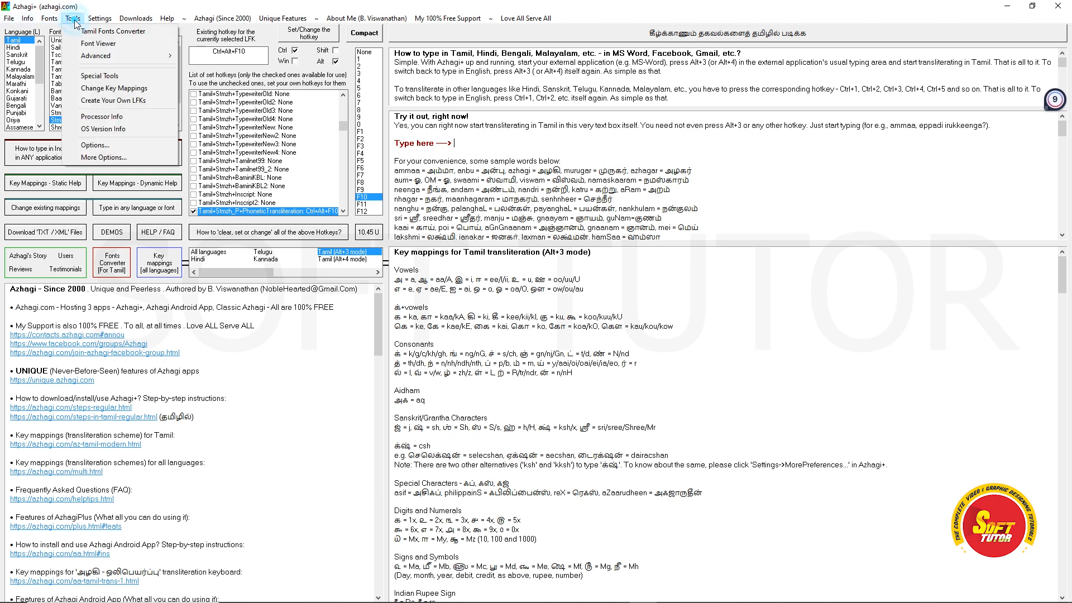
left_click(125, 32)
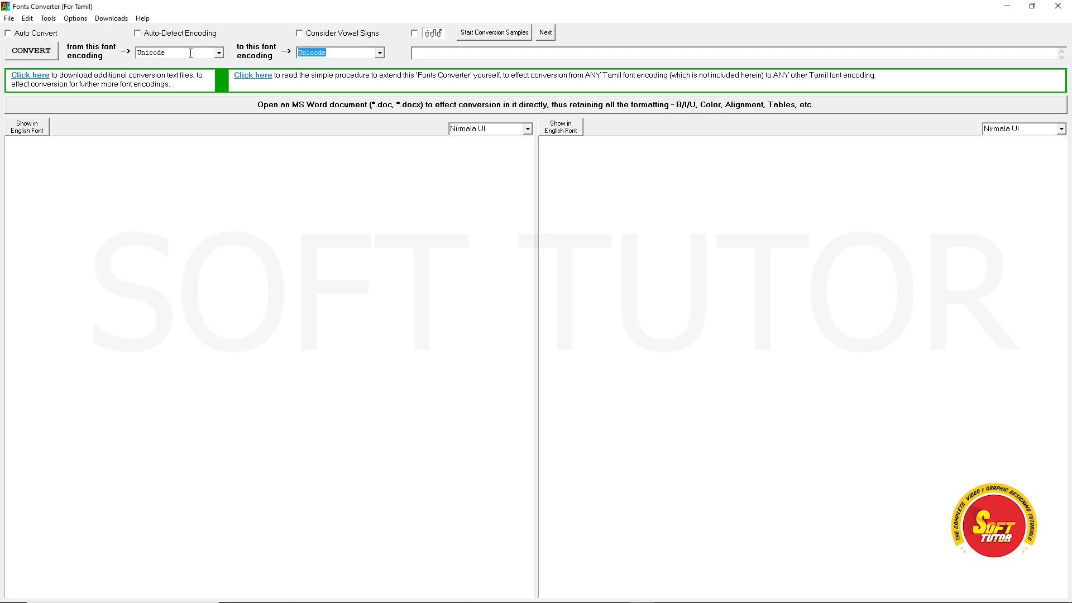
Paste the copied Tamil text into the converter's source pane and select all of it.
left_click(110, 157)
left_click(35, 158)
key("ctrl+v")
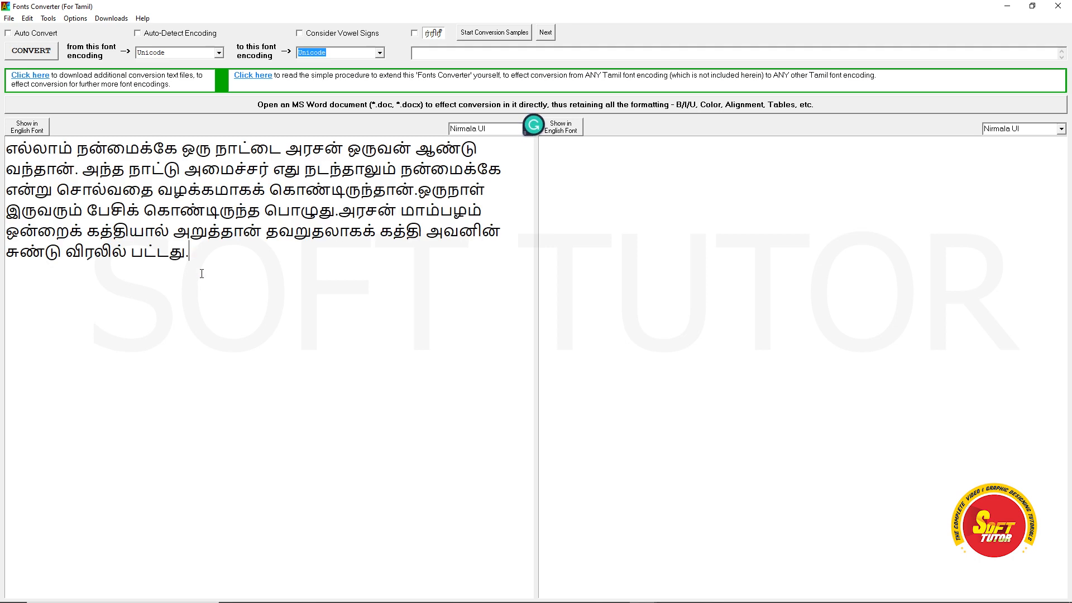
left_click_drag(230, 267, 7, 151)
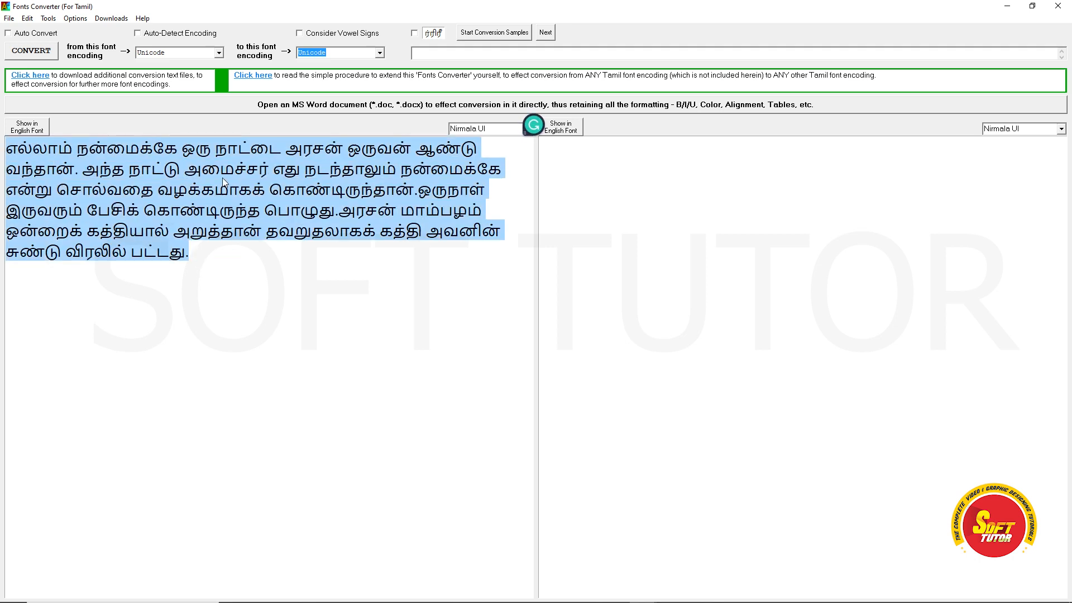
Set the target font encoding to Stmzh P and convert the Unicode text.
left_click(380, 53)
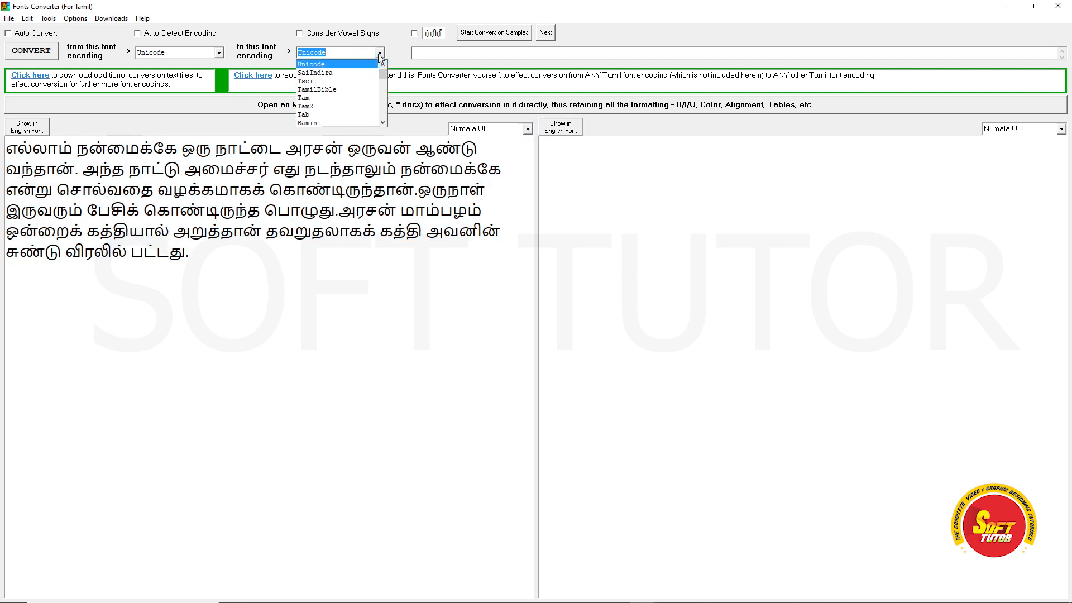
left_click(382, 123)
left_click(383, 123)
left_click(382, 123)
left_click(382, 122)
left_click(383, 123)
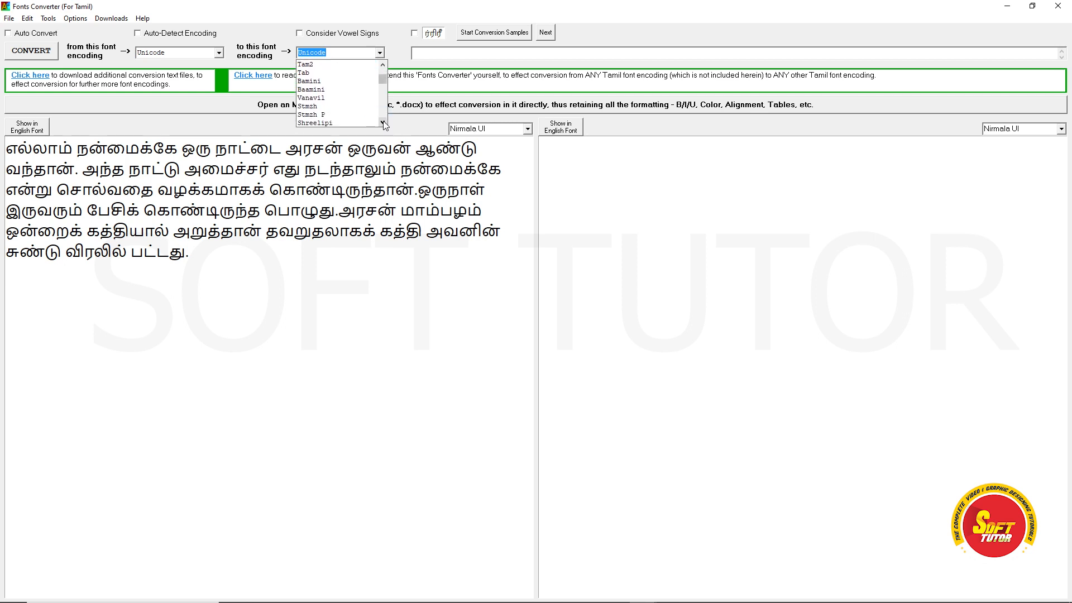
left_click(313, 115)
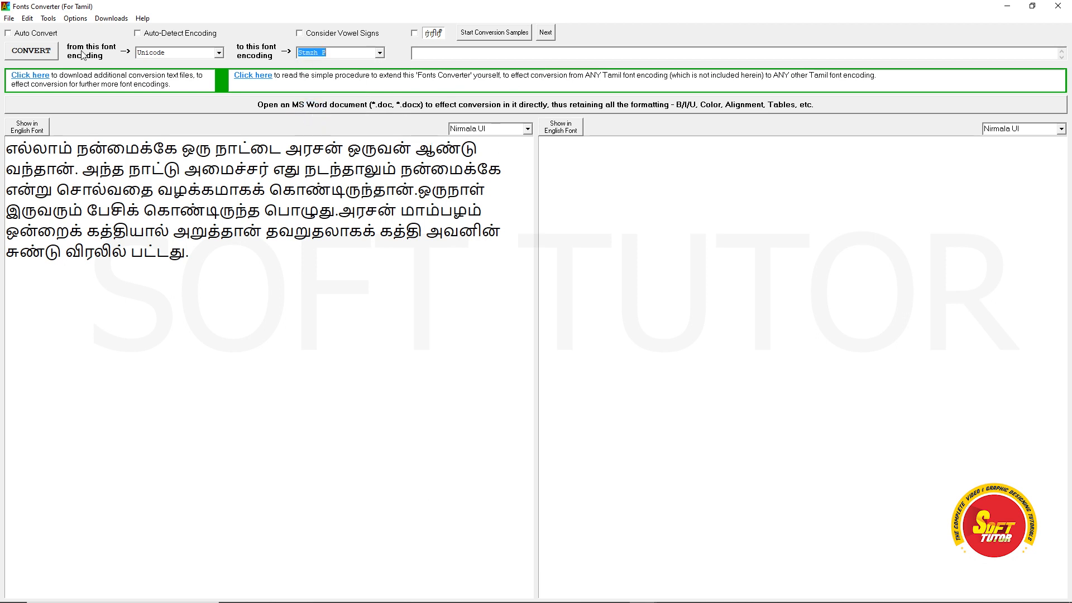
left_click(36, 54)
Select the converted Tamil text in the output pane and copy it to the clipboard.
left_click_drag(1027, 178, 540, 135)
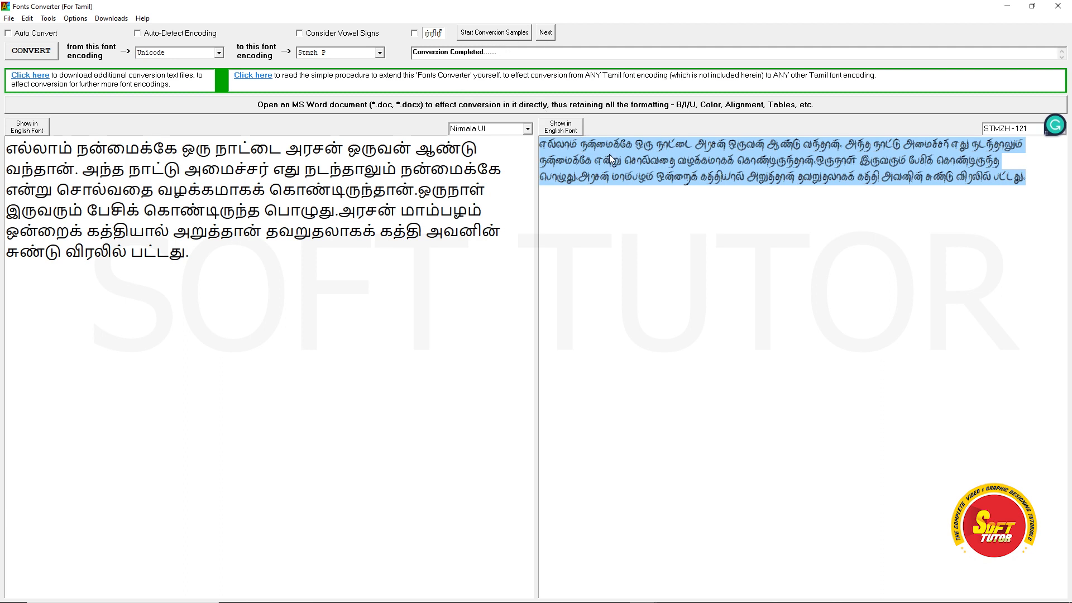
left_click(27, 18)
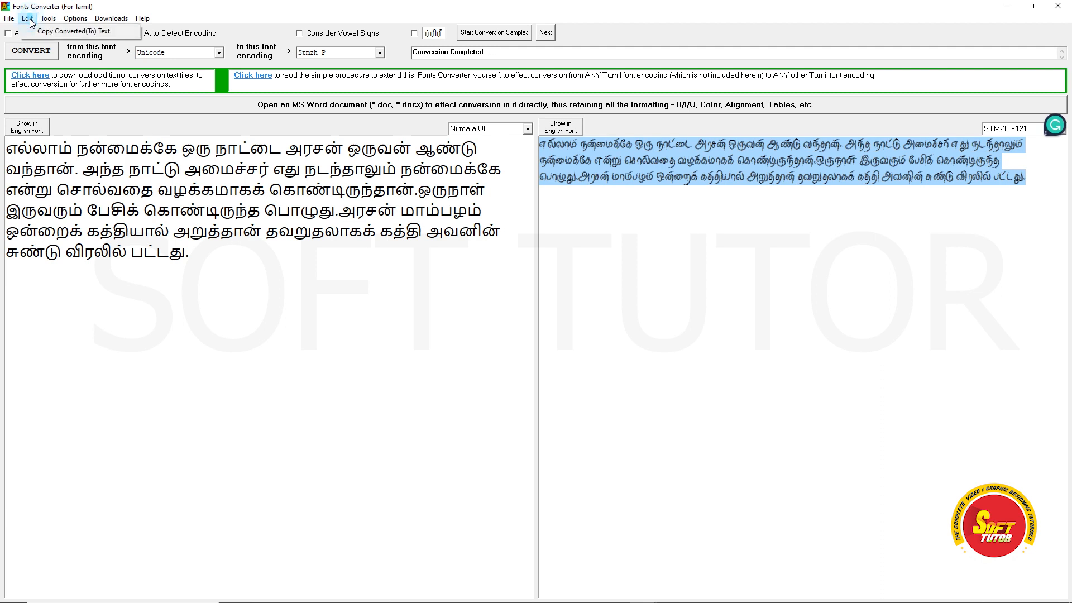
left_click(84, 31)
left_click(578, 345)
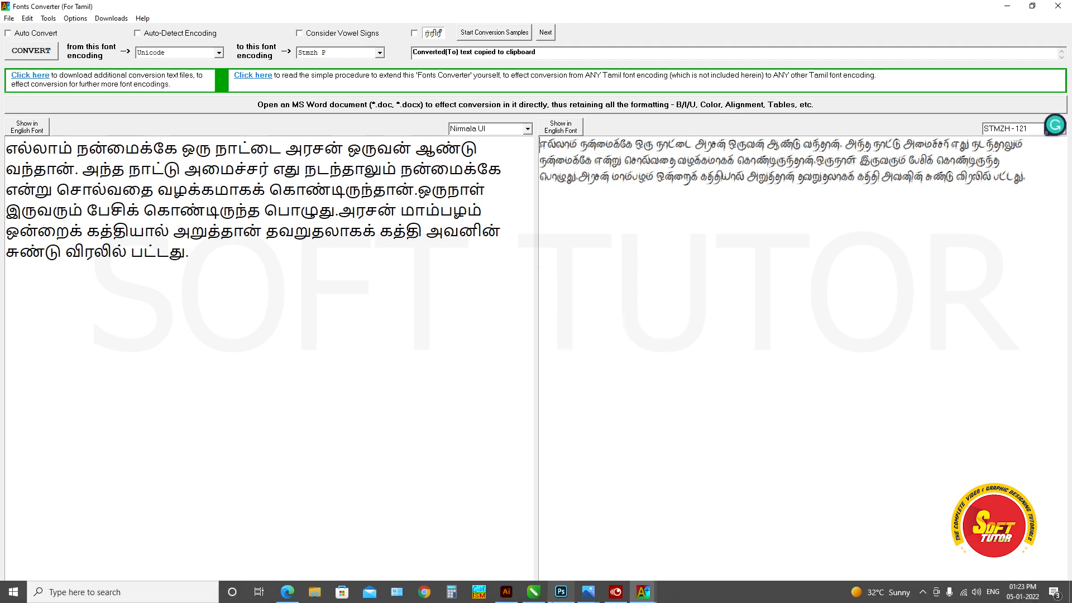
Switch to Photoshop and create a new A4 document, 210 × 297 mm at 300 pixels/inch, in RGB Color with a white background.
left_click(561, 592)
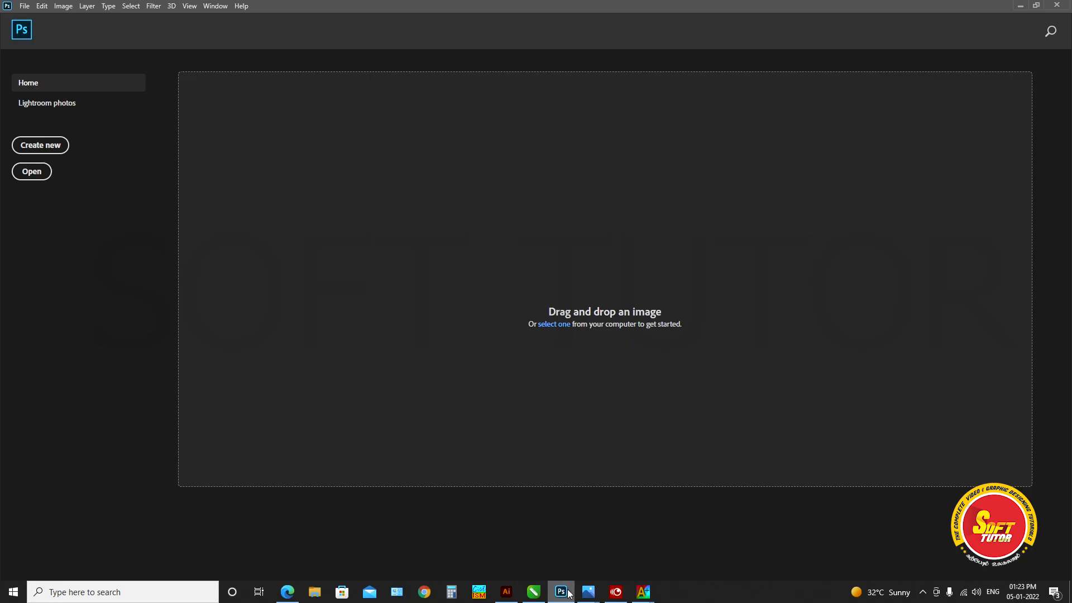
left_click(47, 149)
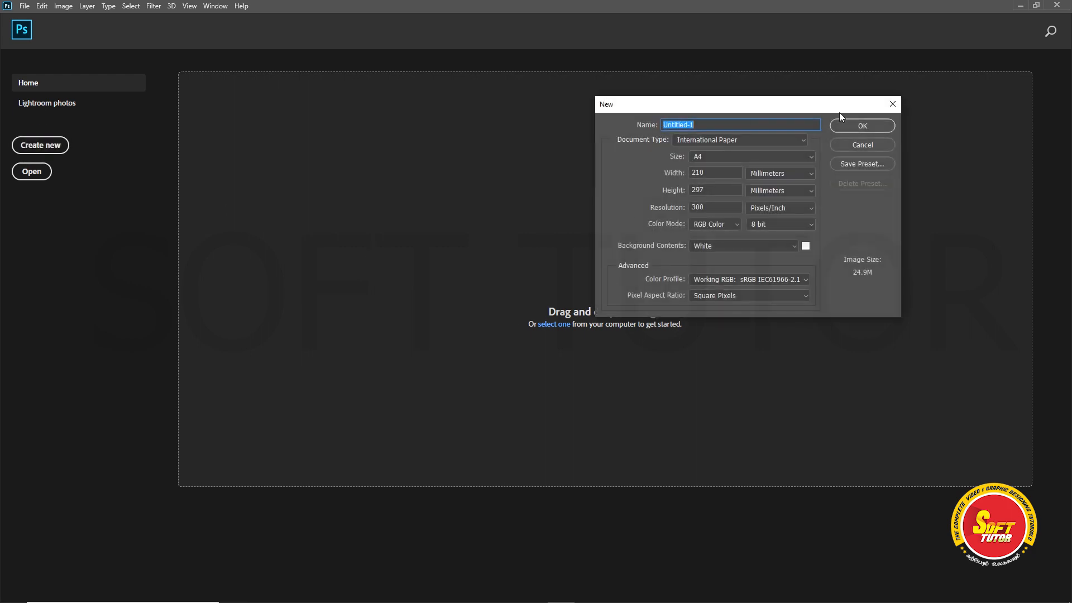
left_click(863, 126)
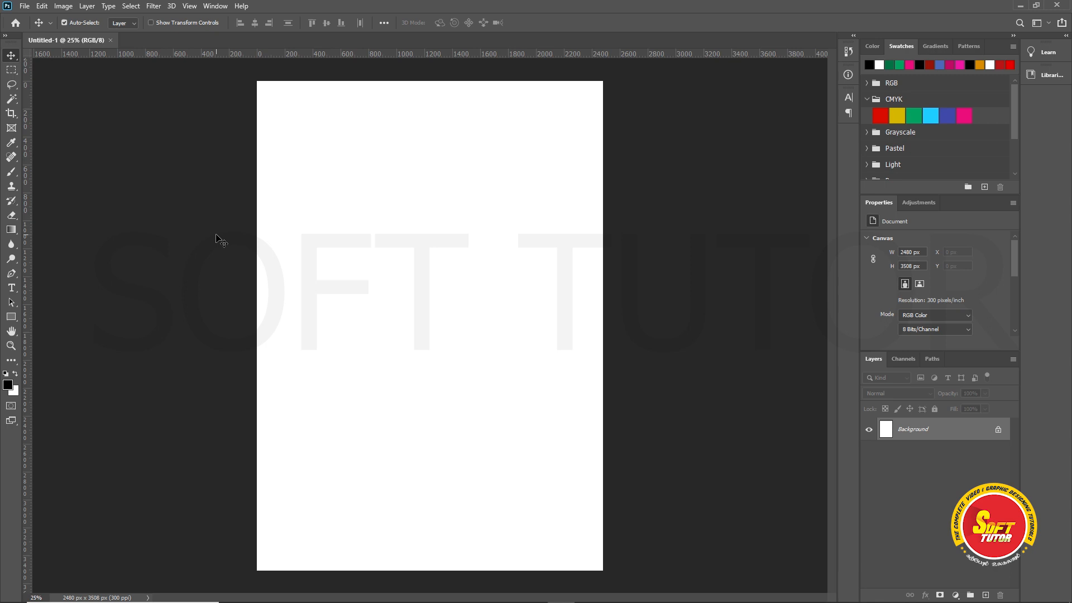
Draw a paragraph text box about 2112 by 2076 px on the page's upper part and paste the copied Tamil text into it.
left_click(11, 288)
left_click_drag(289, 116, 583, 405)
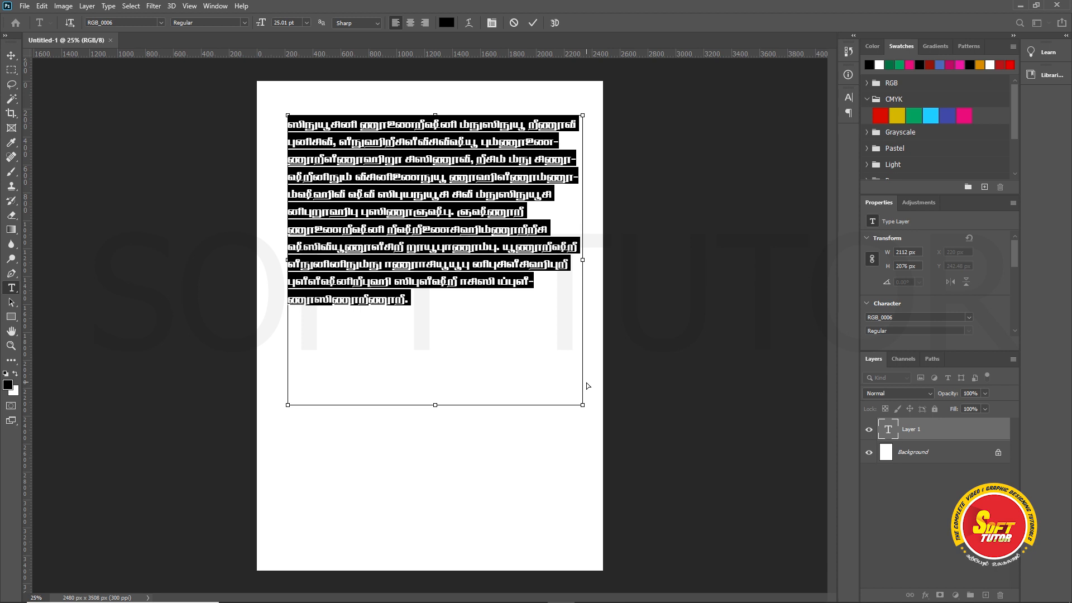
key("ctrl+v")
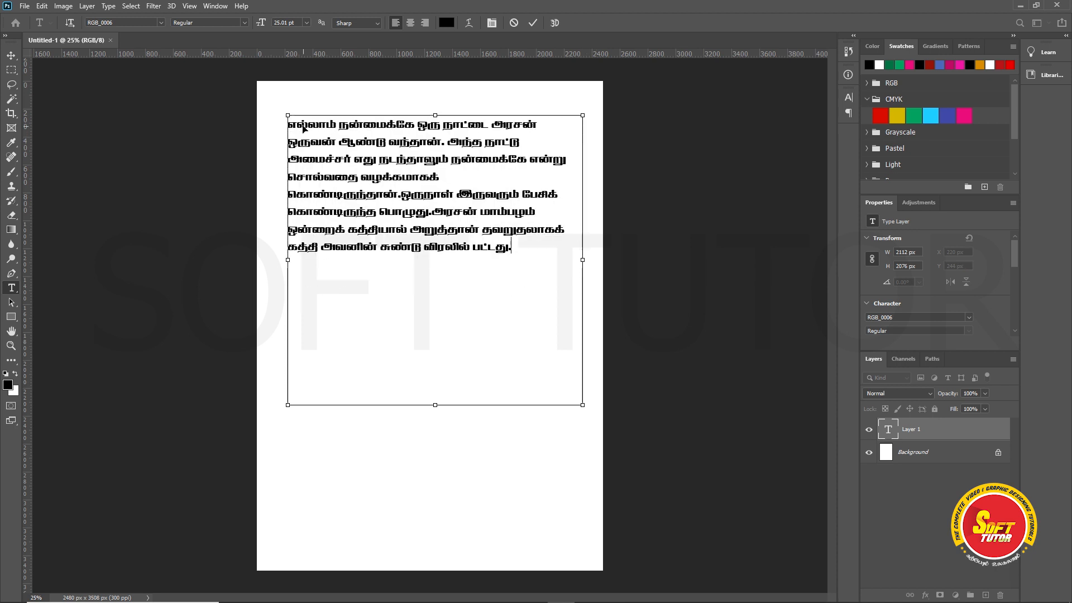
left_click_drag(220, 93, 712, 363)
left_click(12, 56)
scroll(614, 321, "up", 5)
left_click_drag(619, 402, 617, 310)
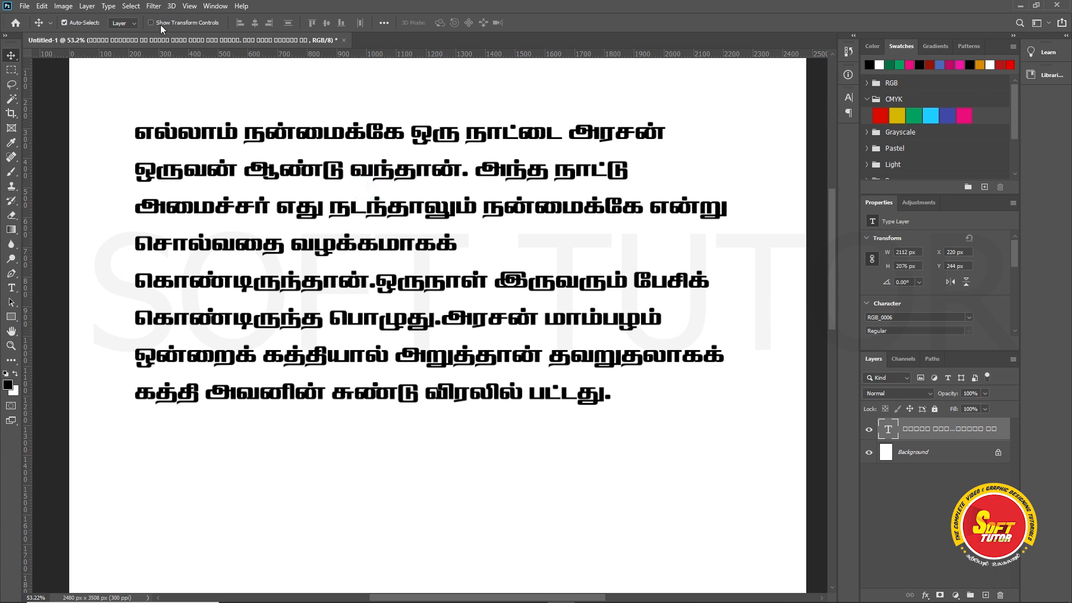
Select all the pasted Tamil text and set its font to RGB_0048.
double_click(238, 154)
key("ctrl+a")
left_click(144, 23)
type("RG")
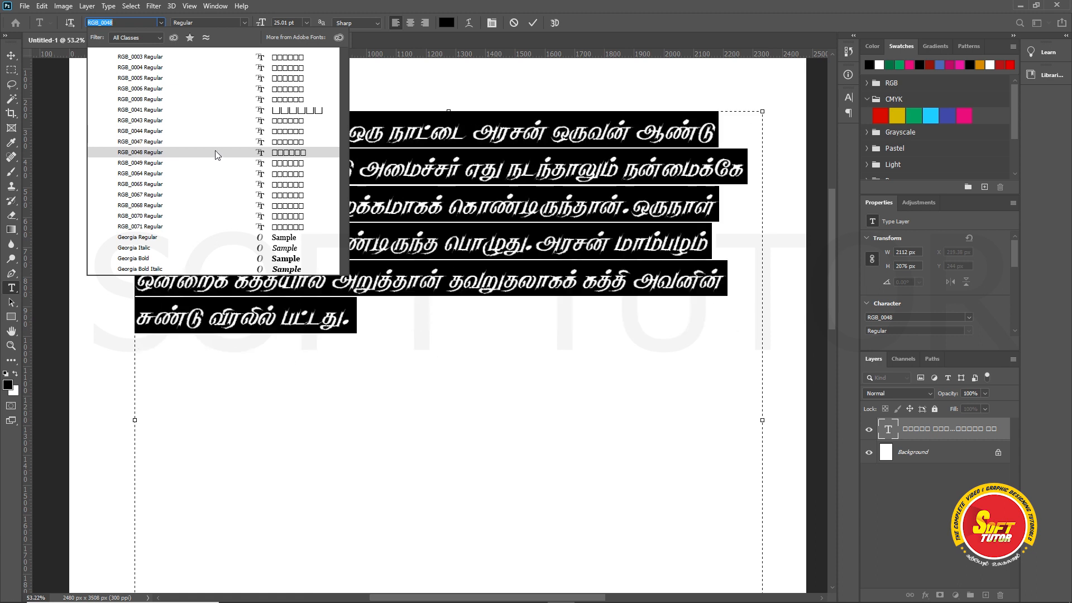
left_click(216, 152)
left_click(357, 317)
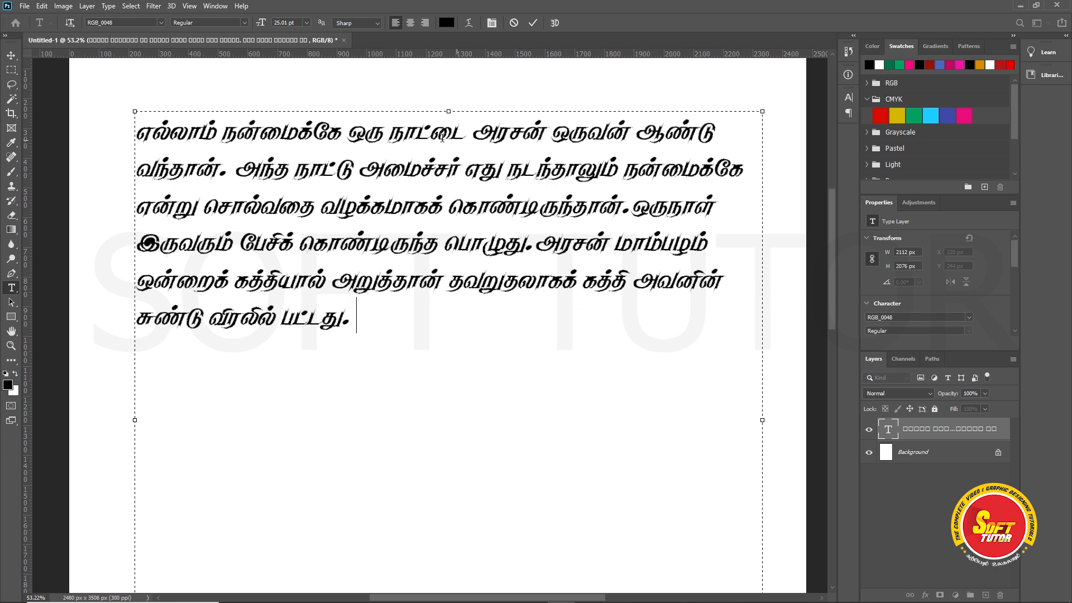
Replace the full stop before ஒருநாள் in the third line with a comma and a space, and finish editing the text.
left_click_drag(229, 171, 215, 168)
left_click(631, 206)
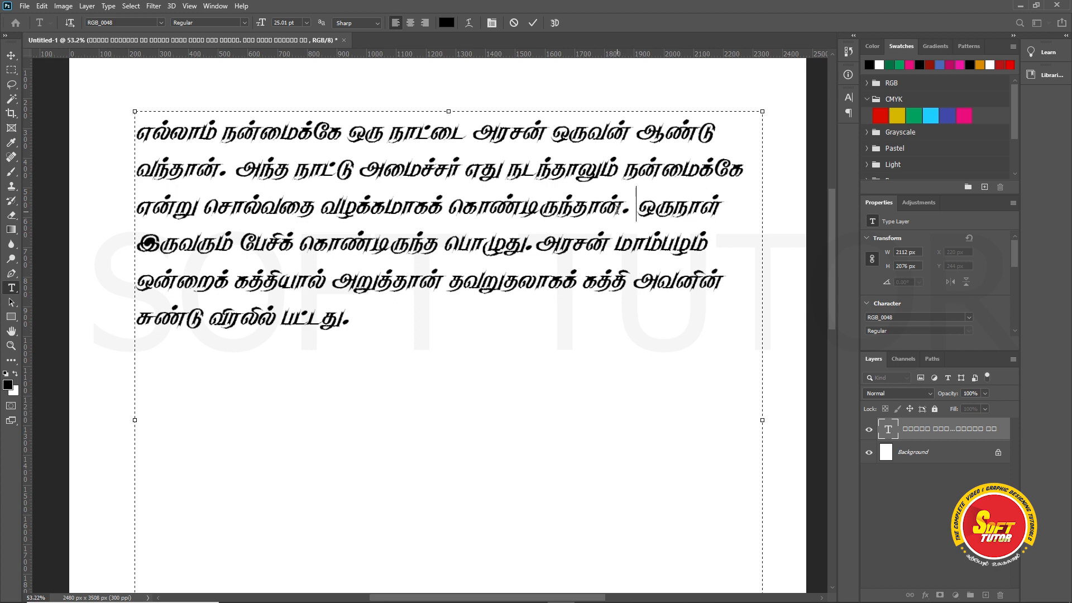
key("BackSpace")
key("BackSpace")
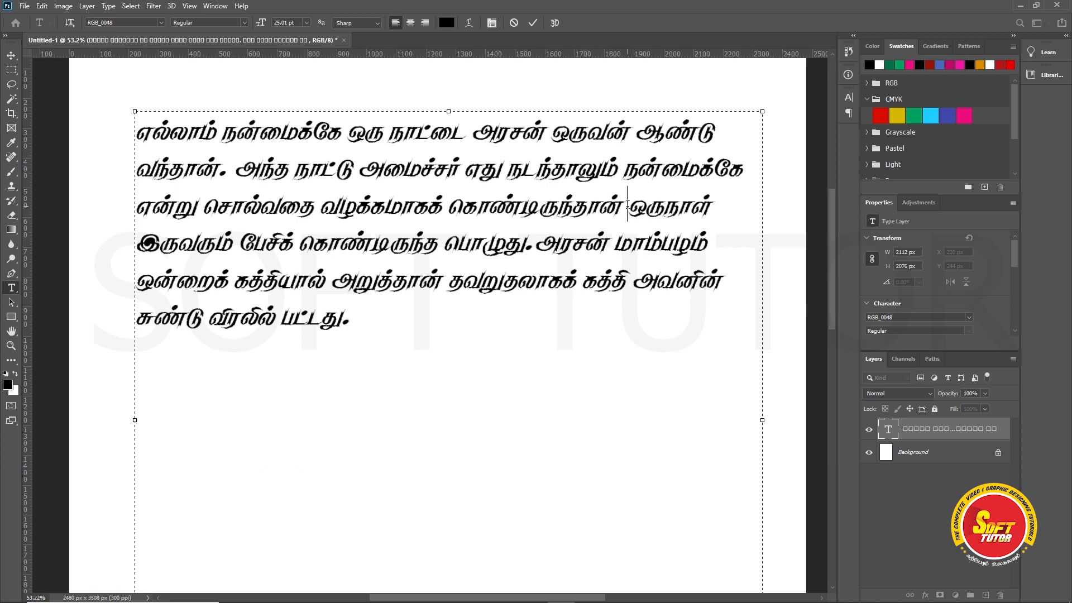
key("Delete")
type(",")
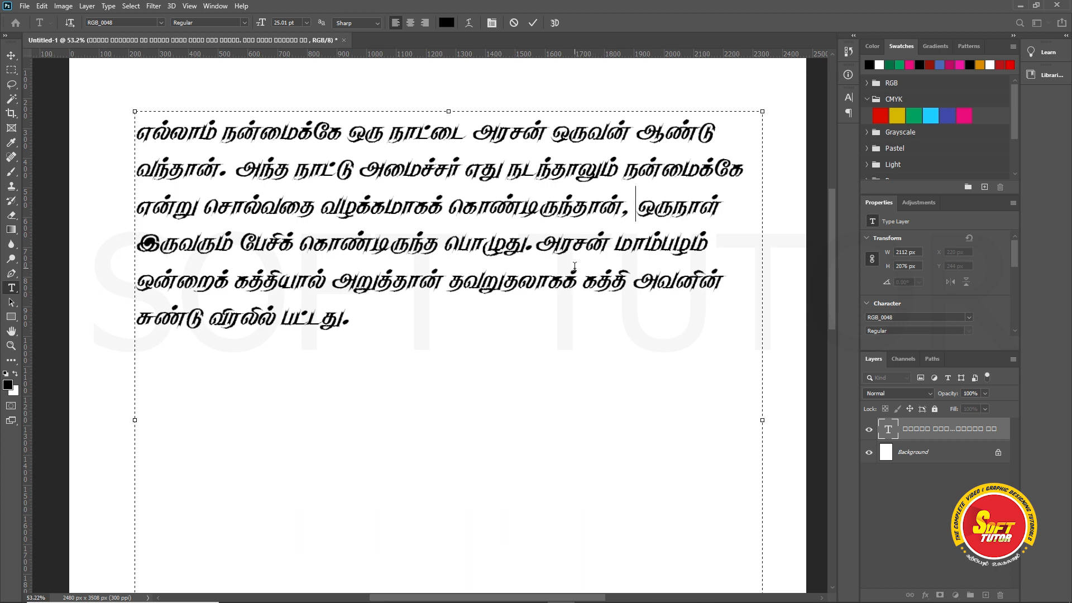
left_click(379, 295)
left_click(11, 55)
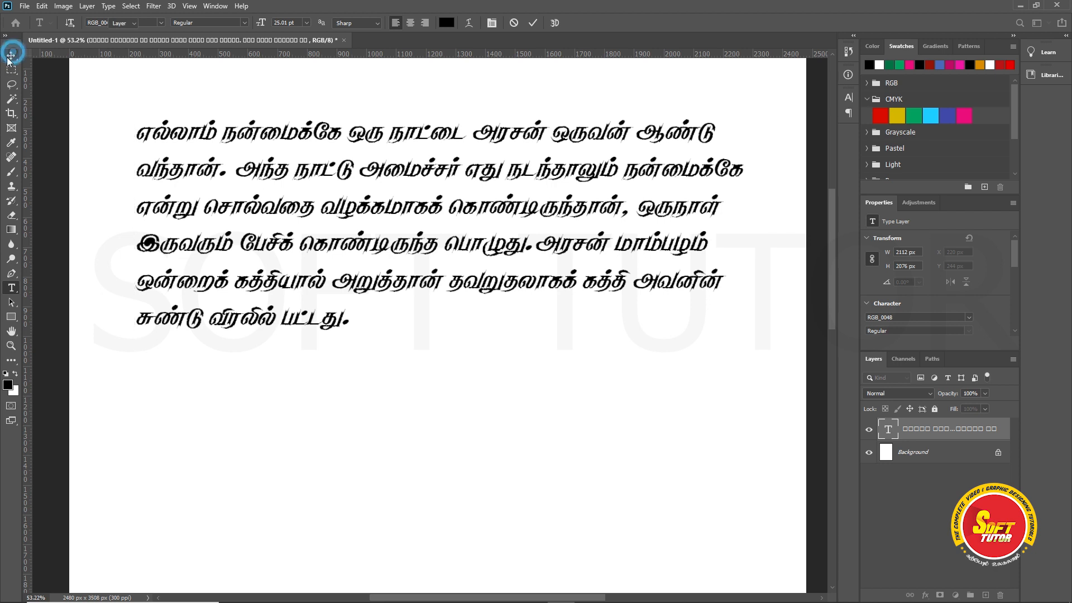
Switch to Illustrator and create a new A4 document, 210 × 297 mm, in CMYK Color.
mouse_move(586, 593)
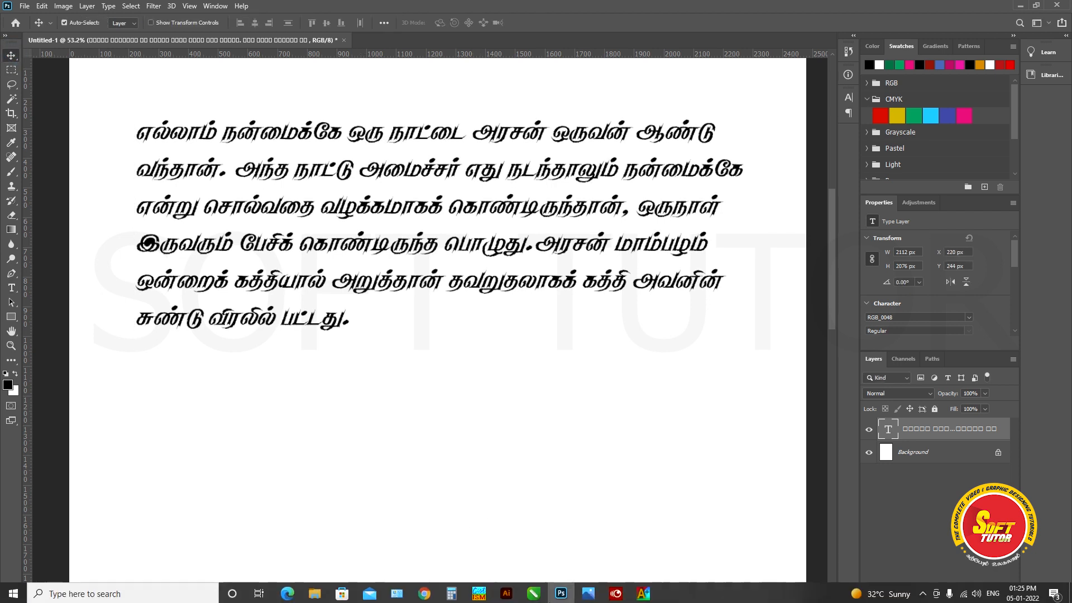
left_click(507, 592)
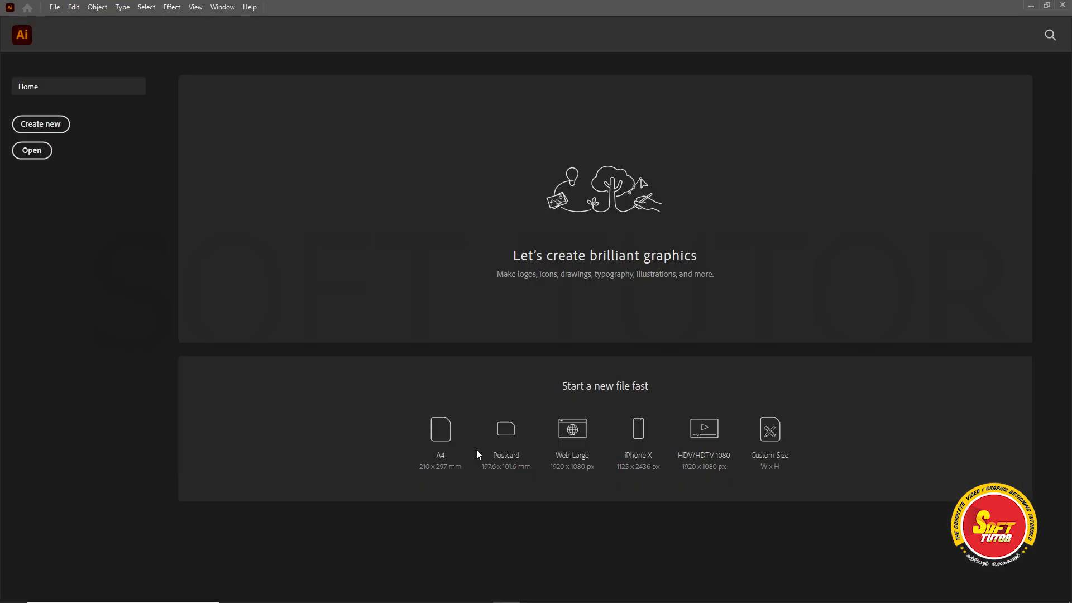
left_click(41, 124)
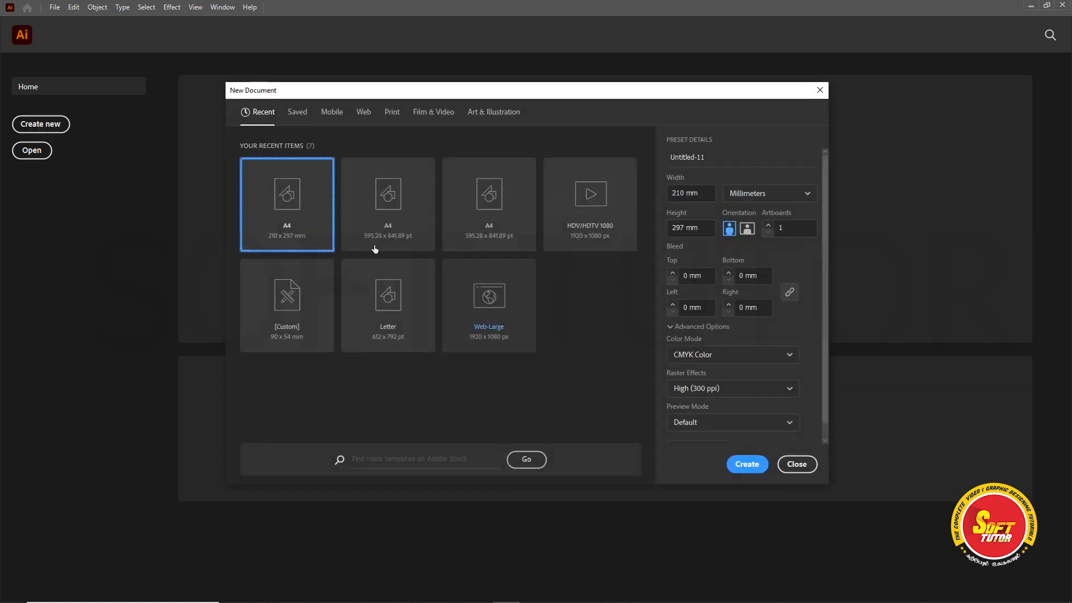
left_click(757, 463)
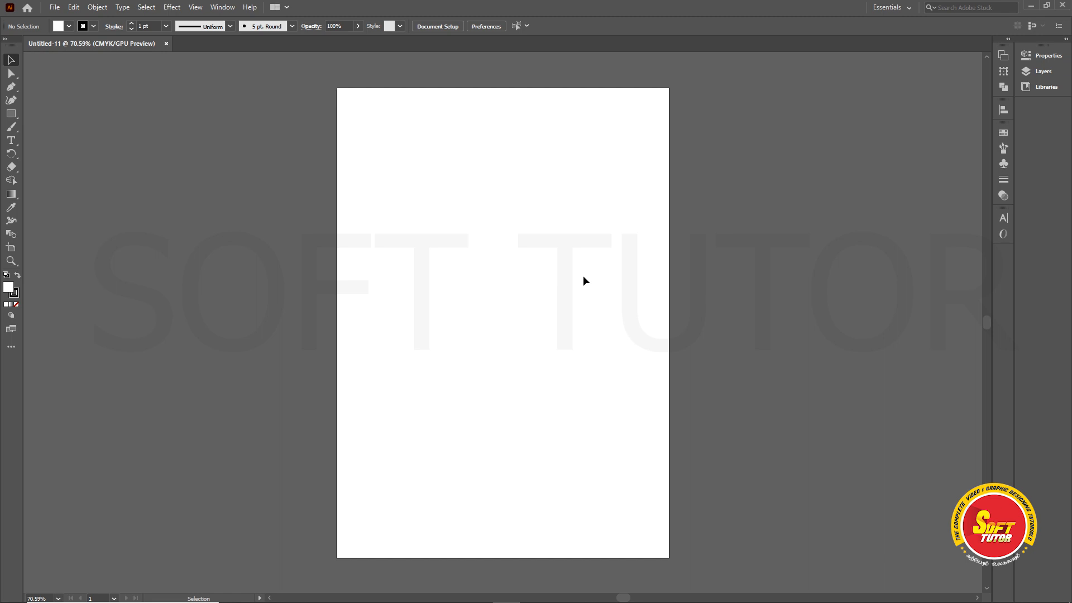
Draw an area text box across the upper part of the artboard and paste the copied Tamil text into it.
left_click(11, 141)
left_click_drag(372, 121, 642, 381)
key("ctrl+v")
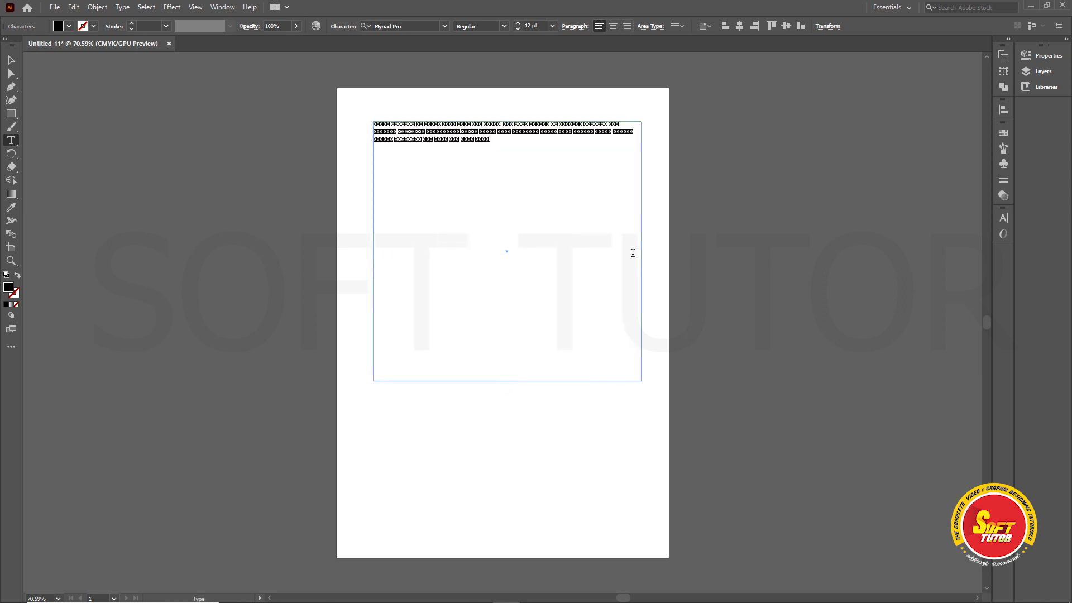
left_click(11, 59)
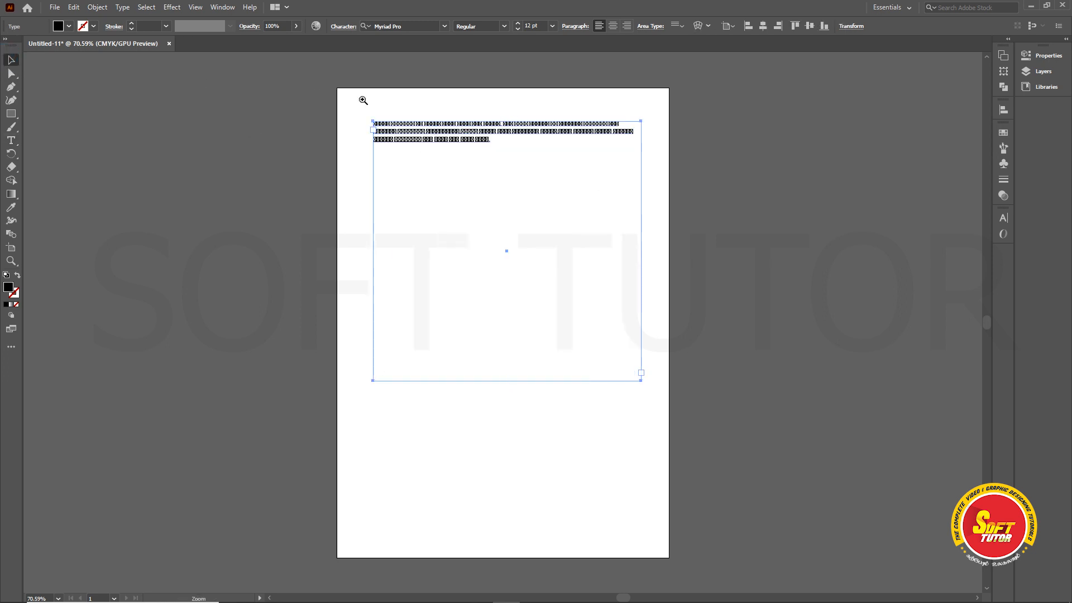
left_click_drag(307, 89, 564, 168)
left_click_drag(849, 300, 264, 163)
left_click_drag(721, 324, 382, 161)
left_click_drag(620, 350, 308, 245)
right_click(417, 245)
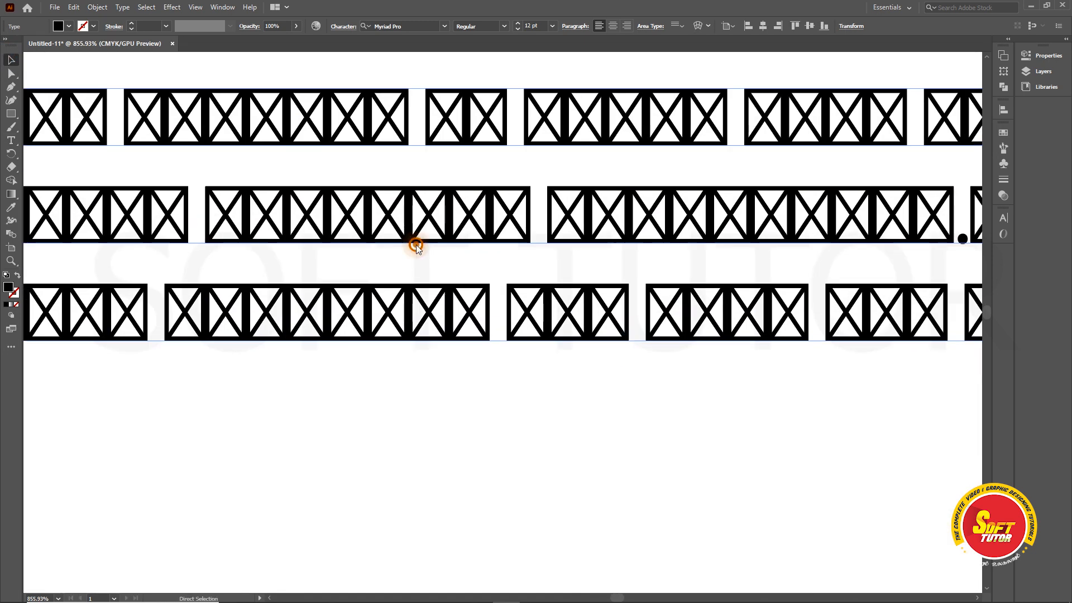
left_click(801, 241)
key("ctrl+0")
Select all the text in the text box and change its font to RGB_0004.
left_click_drag(527, 101, 643, 394, "ctrl")
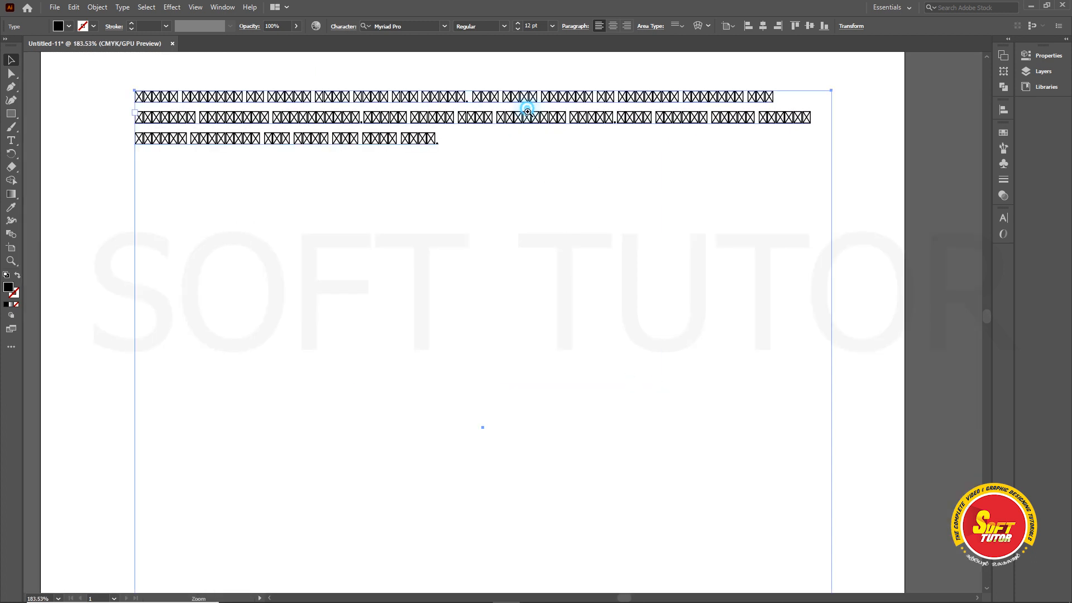
left_click_drag(526, 106, 536, 122, "ctrl")
left_click(11, 60)
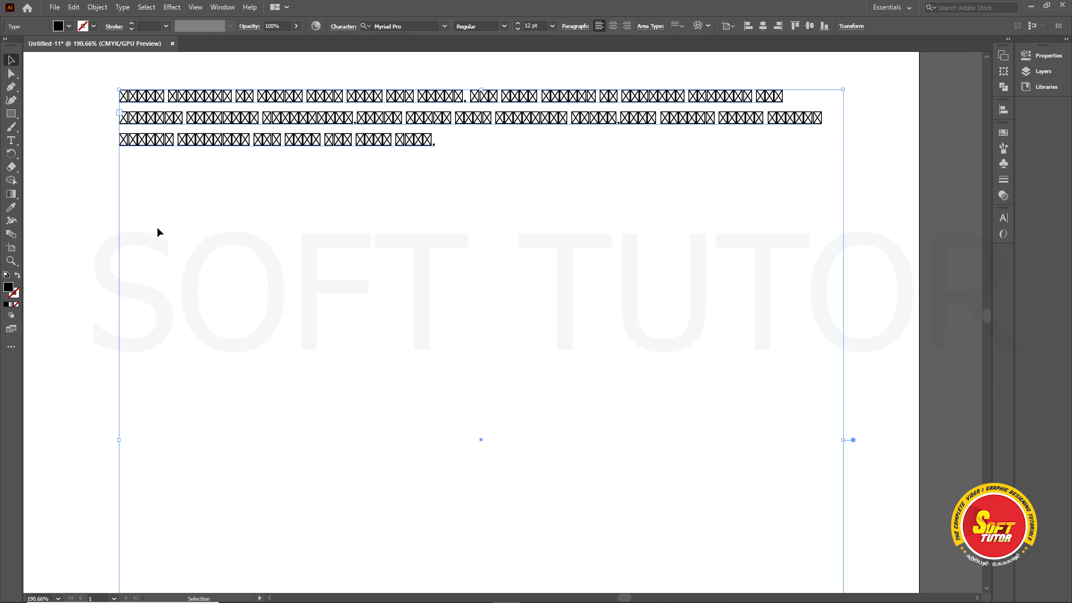
double_click(398, 134)
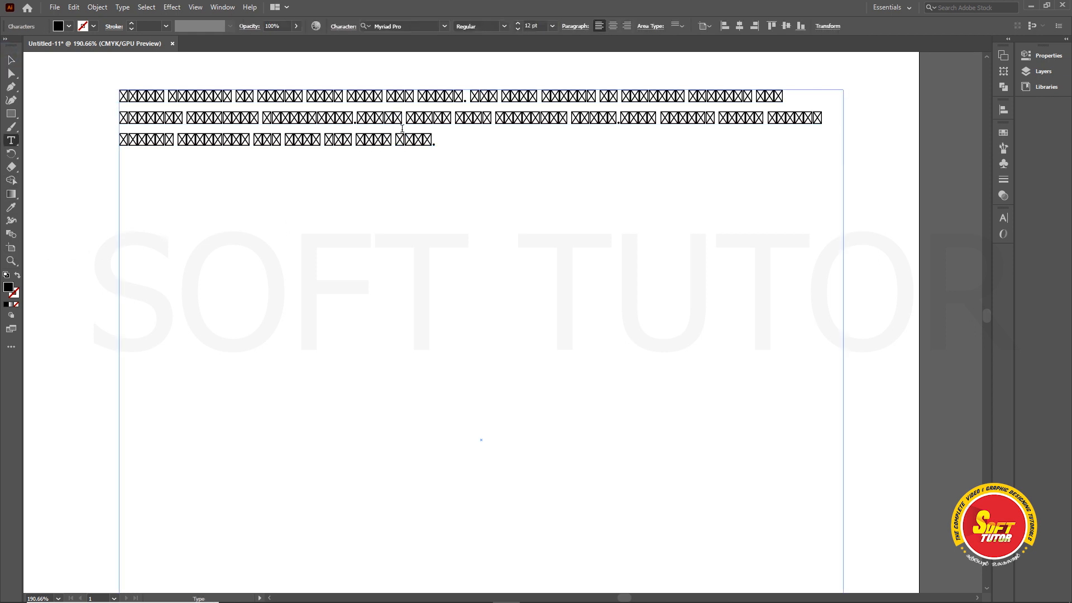
left_click_drag(476, 139, 65, 73)
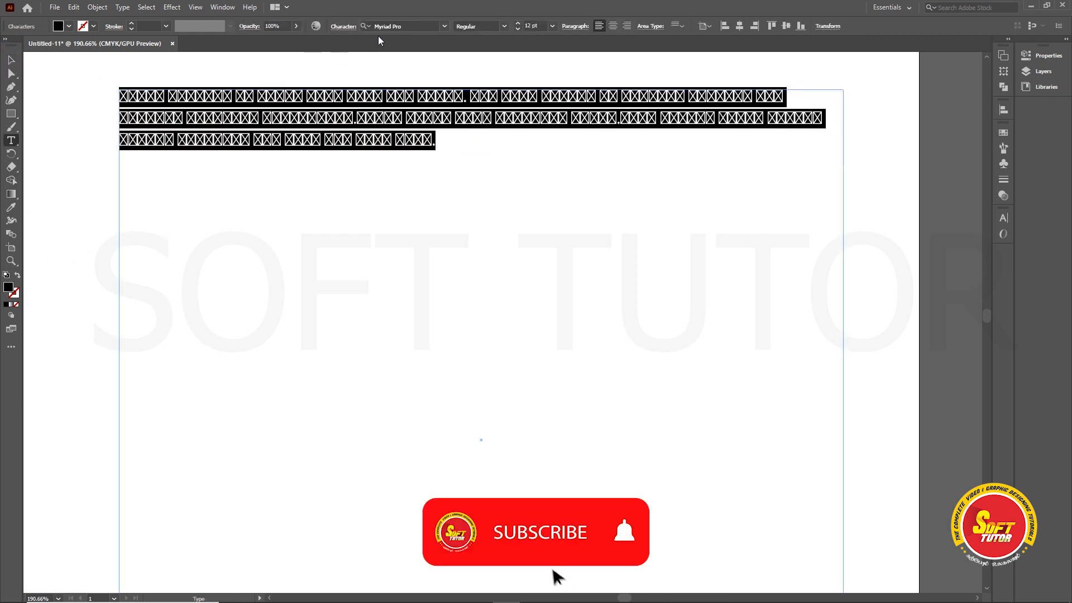
left_click(418, 27)
type("RGB")
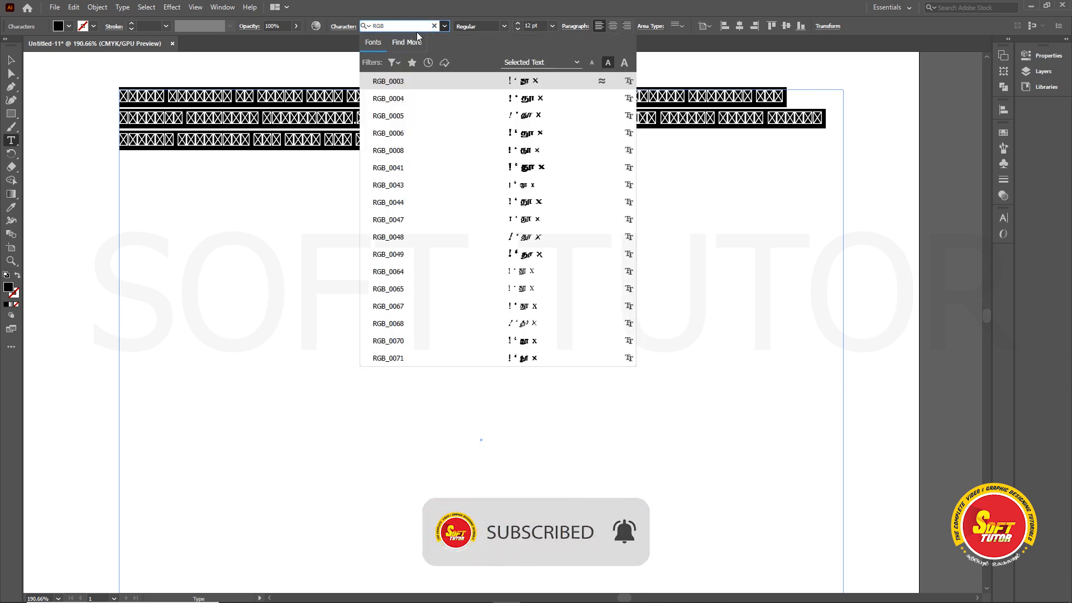
left_click(467, 96)
left_click(536, 171)
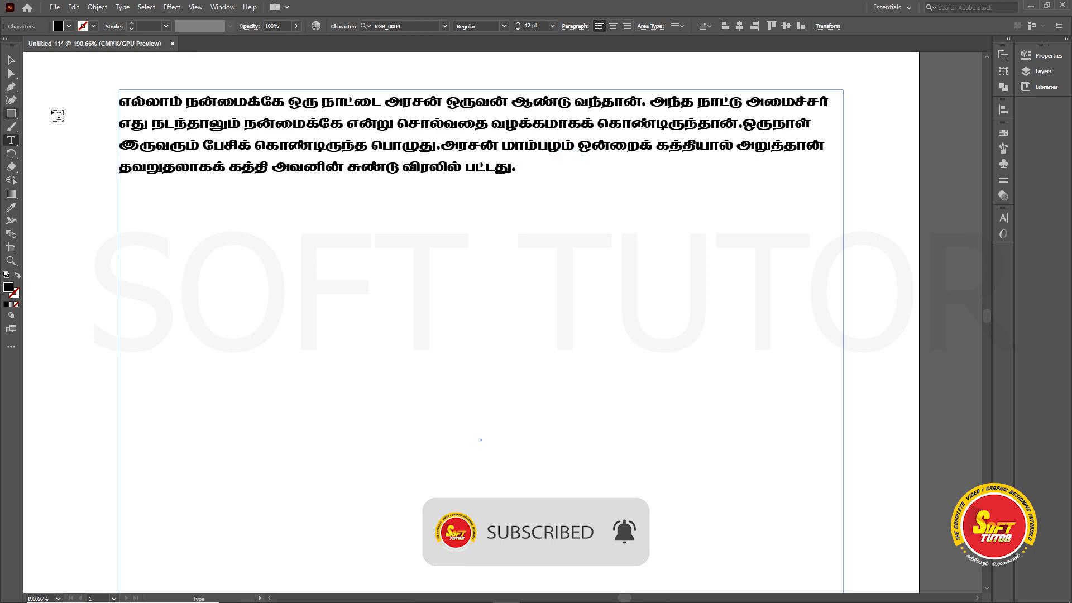
left_click(11, 60)
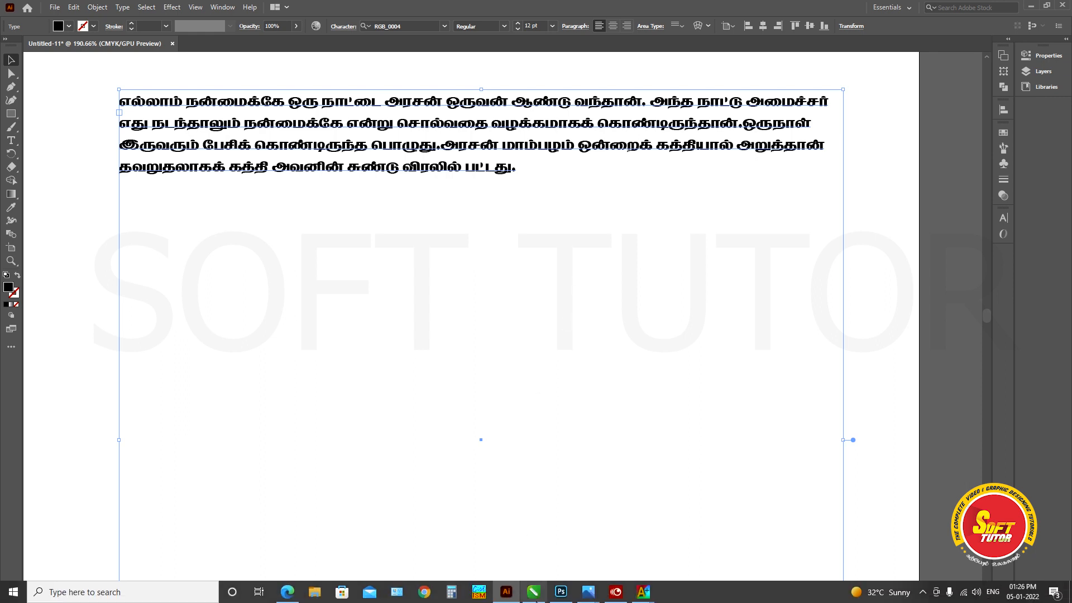
Switch to CorelDRAW, draw a paragraph text frame about 169 by 173 mm, and paste the Tamil text with Maintain Fonts and Formatting.
left_click(534, 593)
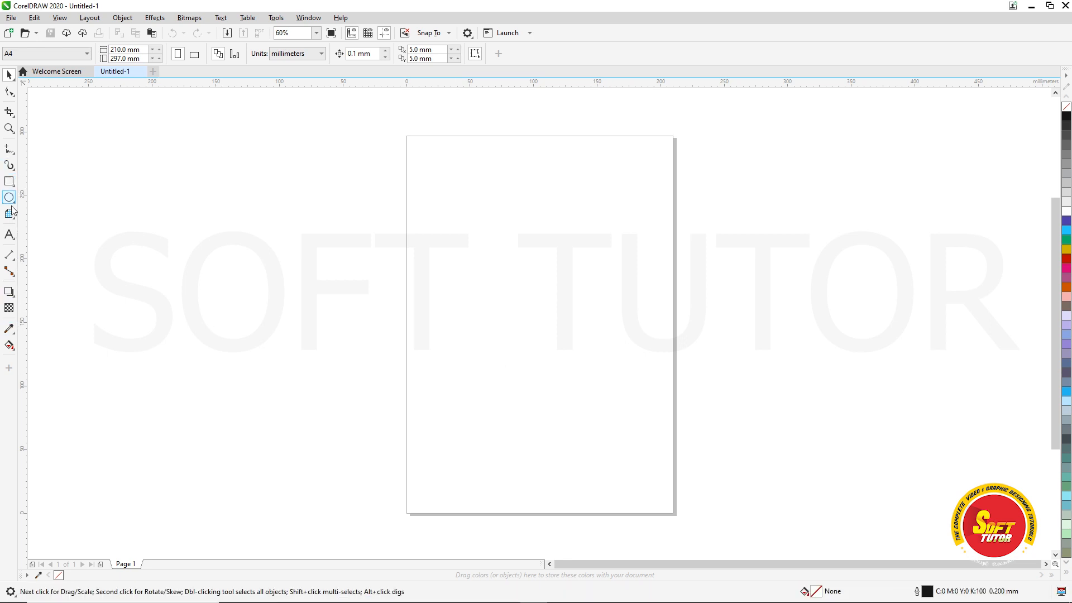
key("F8")
left_click_drag(435, 165, 651, 384)
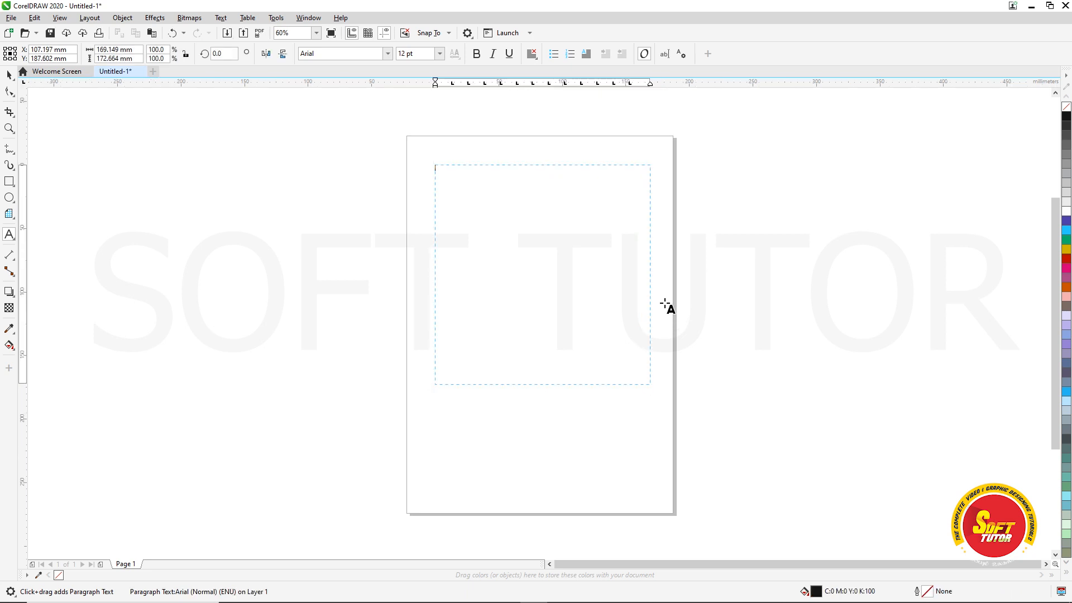
key("ctrl+v")
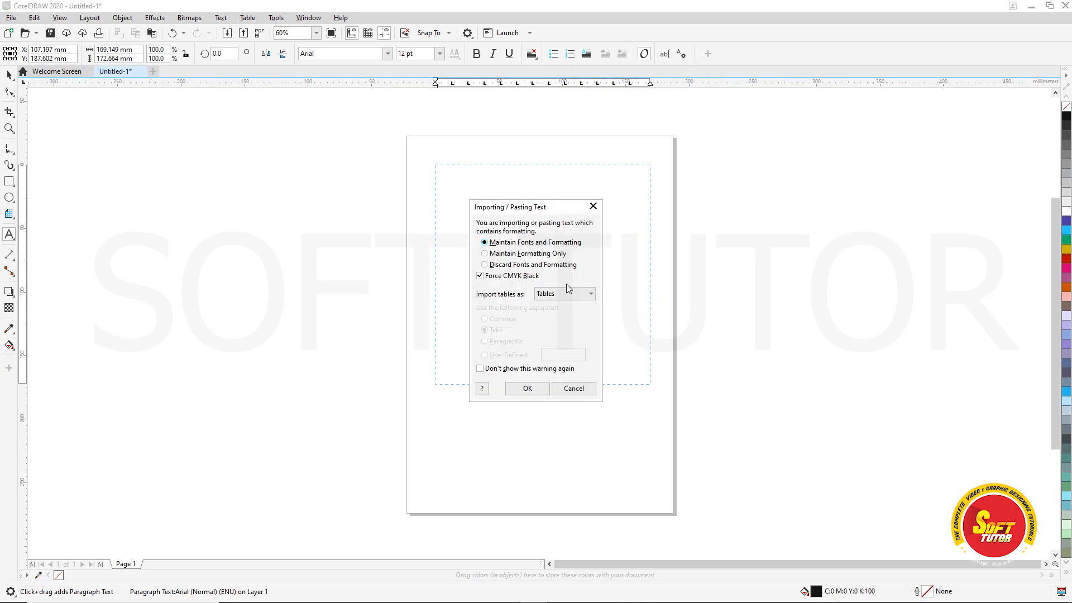
left_click_drag(509, 208, 708, 152)
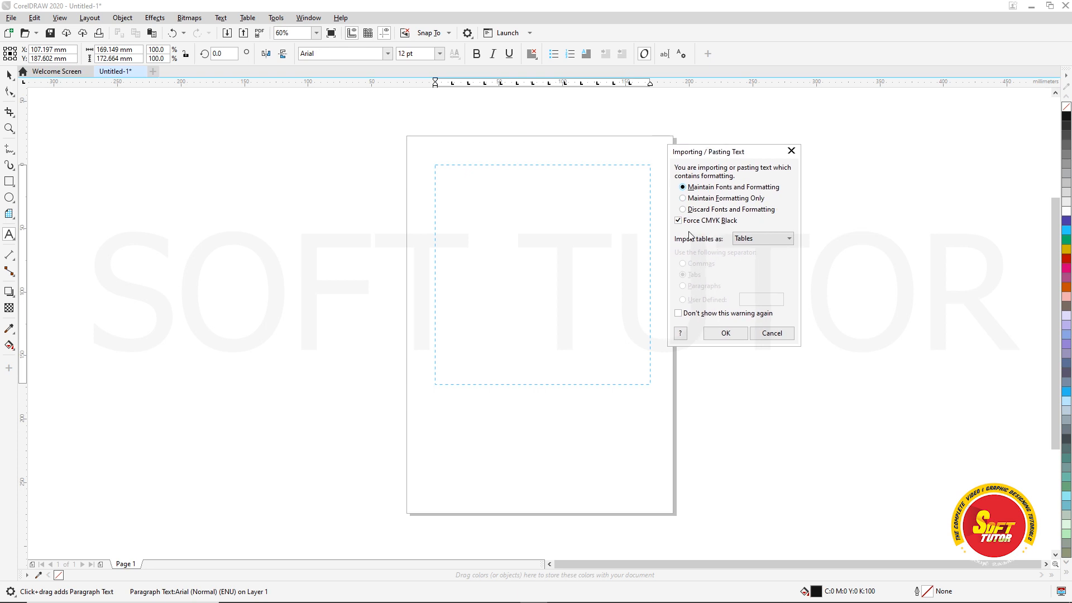
left_click(726, 333)
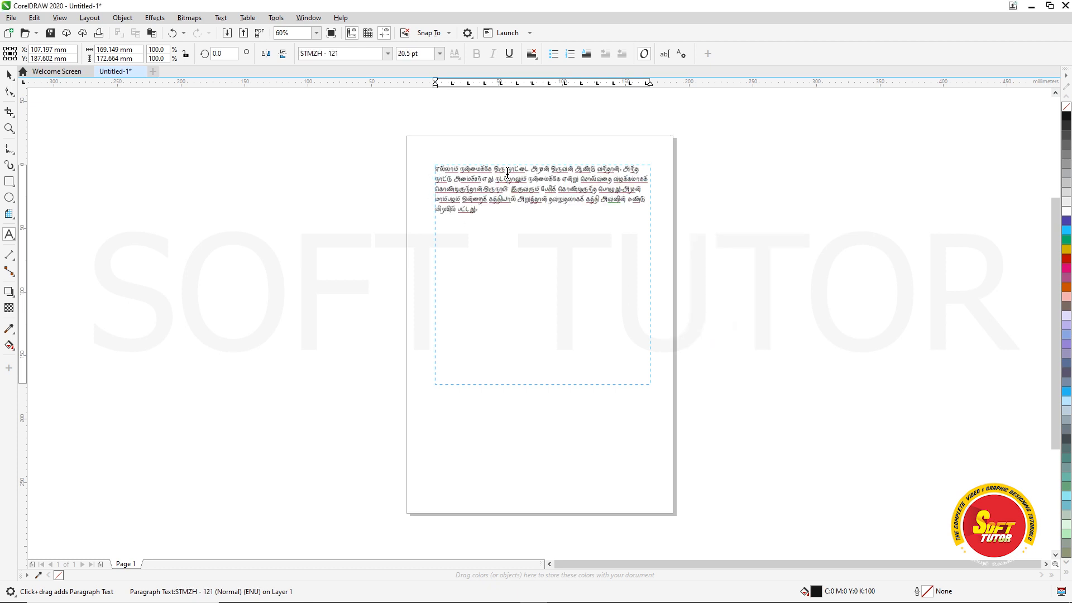
Select all the Tamil text in the frame and change its font to RGB_0004.
scroll(578, 162, "up", 2)
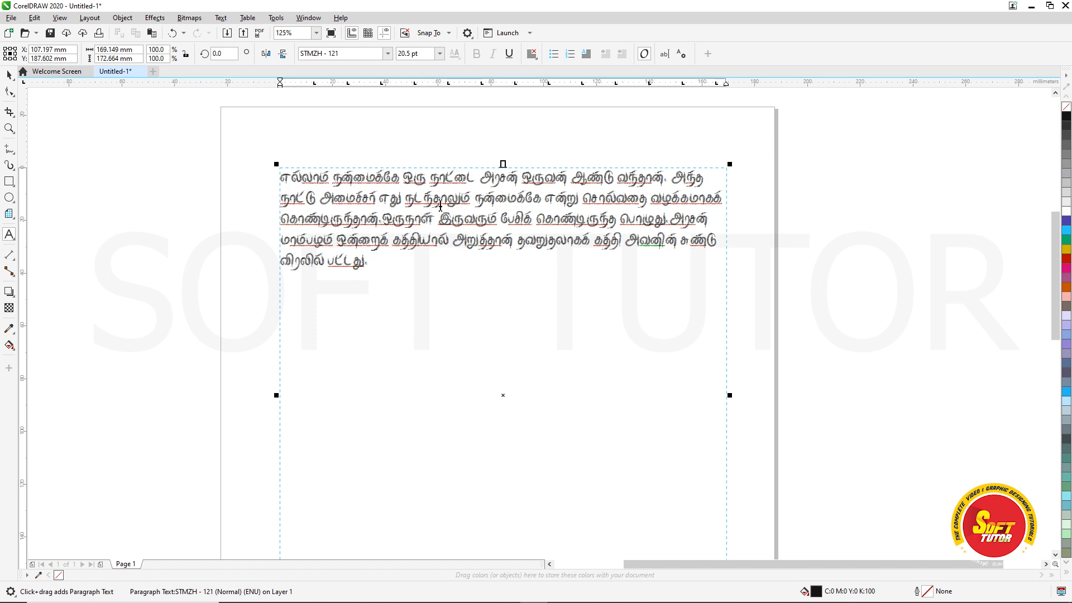
left_click(393, 272)
key("ctrl+a")
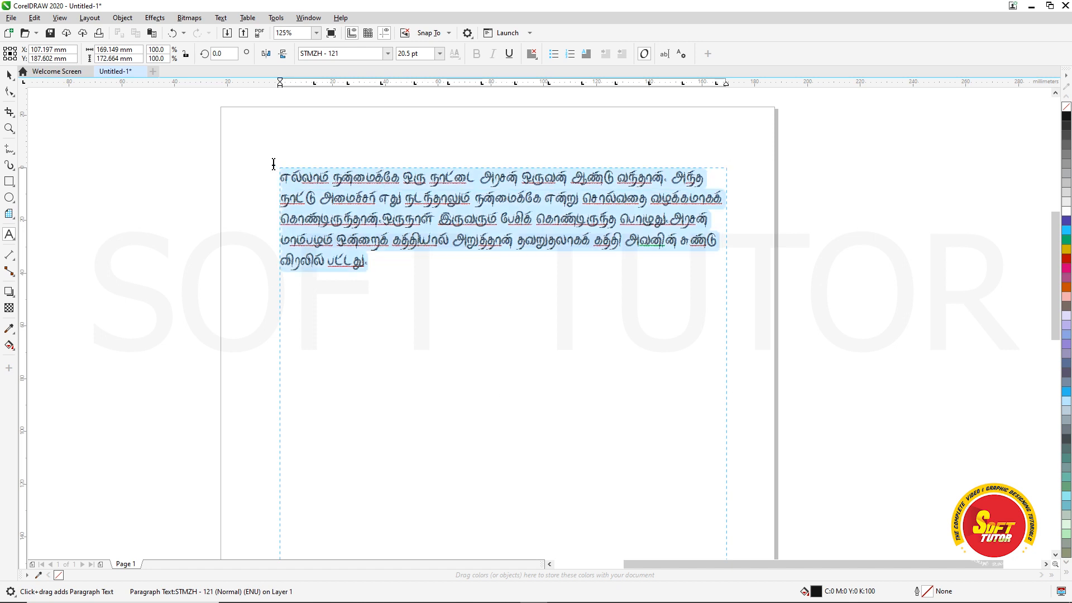
left_click(388, 53)
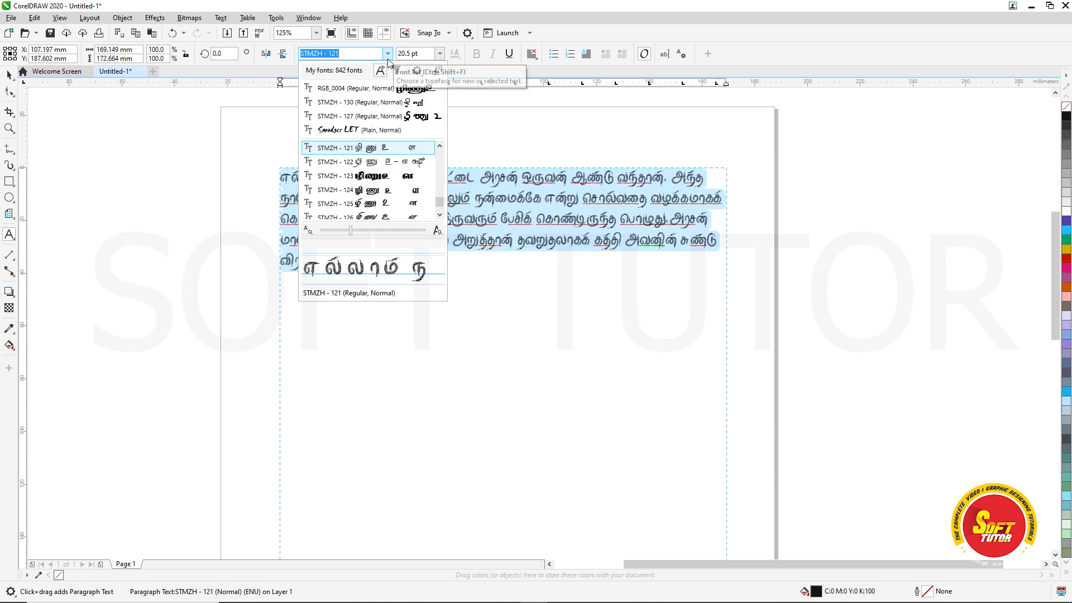
left_click(383, 89)
key("Escape")
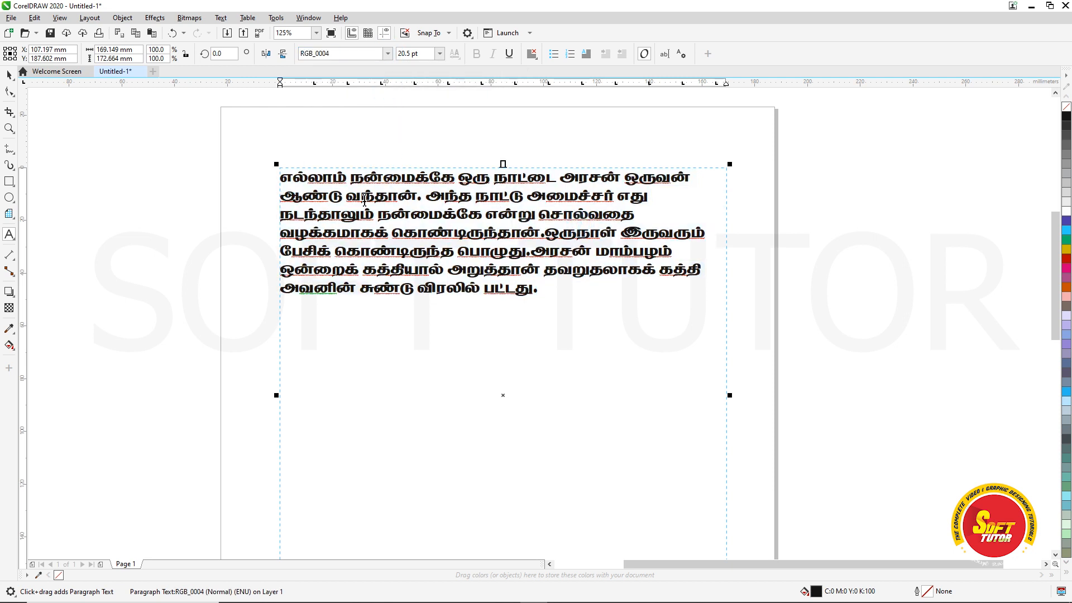
key("ctrl+space")
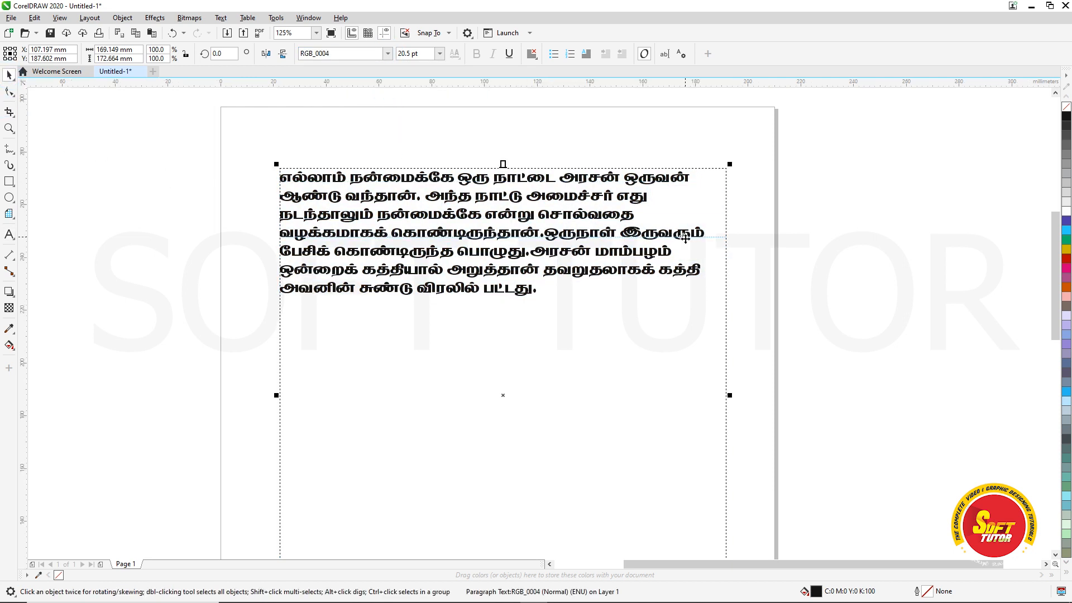
scroll(624, 156, "up", 2)
scroll(537, 158, "down", 2)
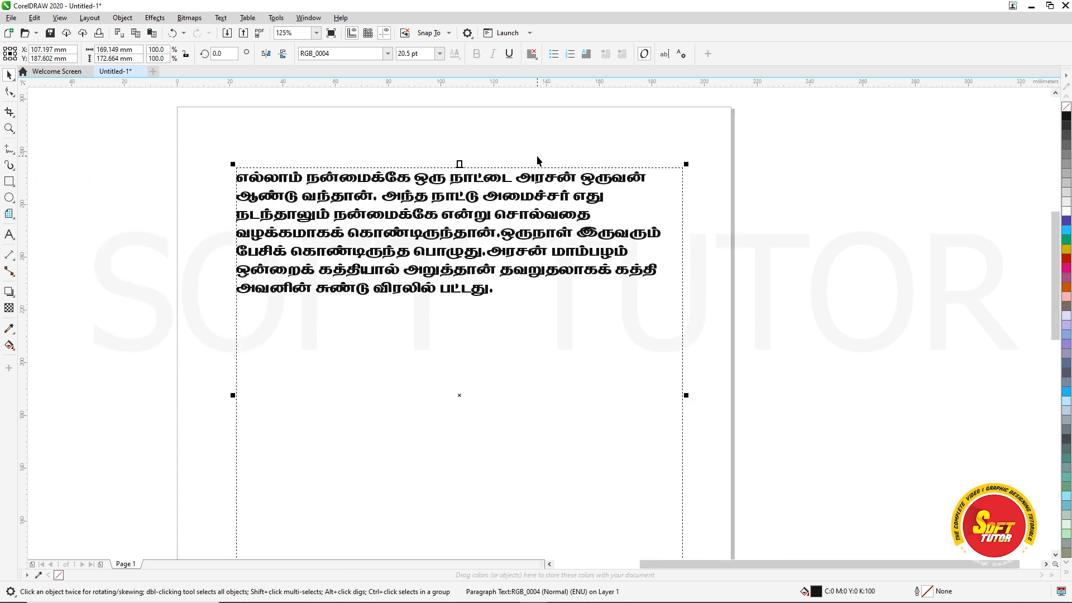
key("h")
left_click_drag(643, 252, 675, 261)
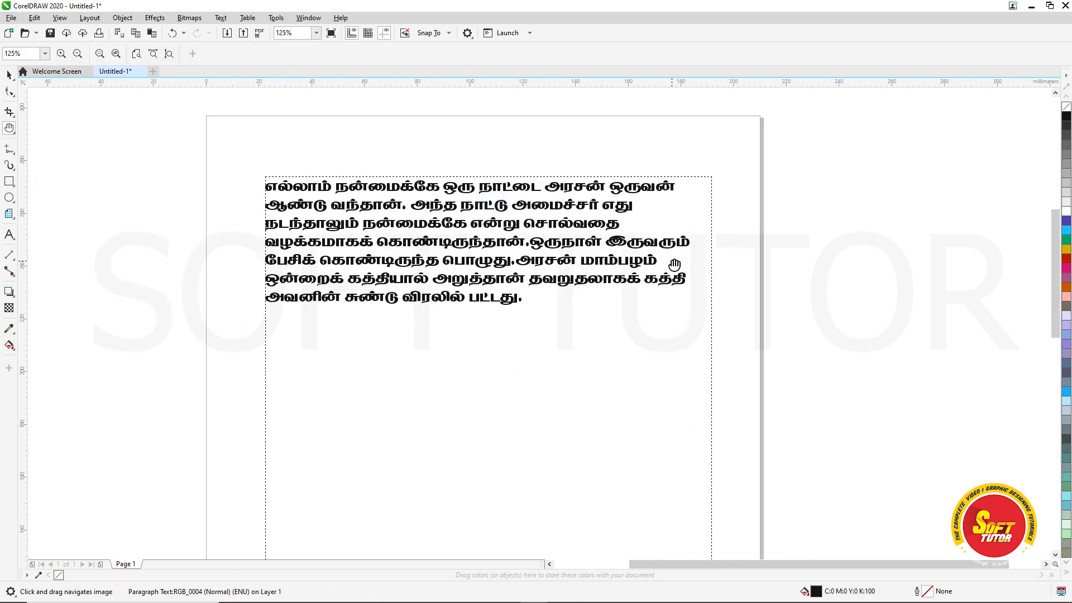